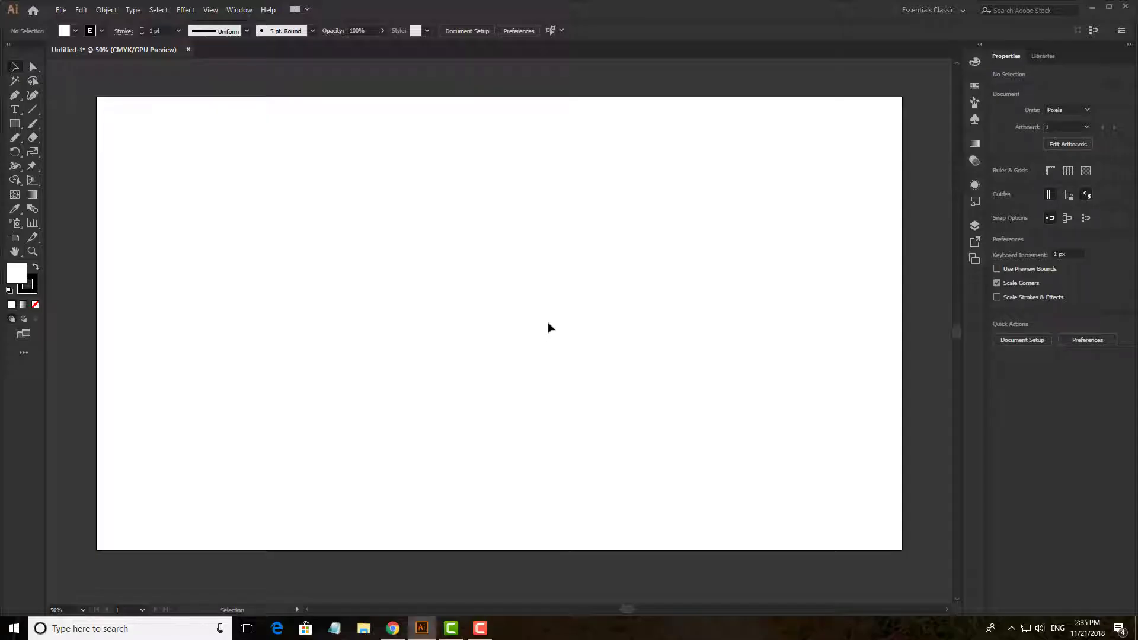
{"action": "scroll", "coordinate": [543, 324], "scroll_direction": "down", "scroll_amount": 2}
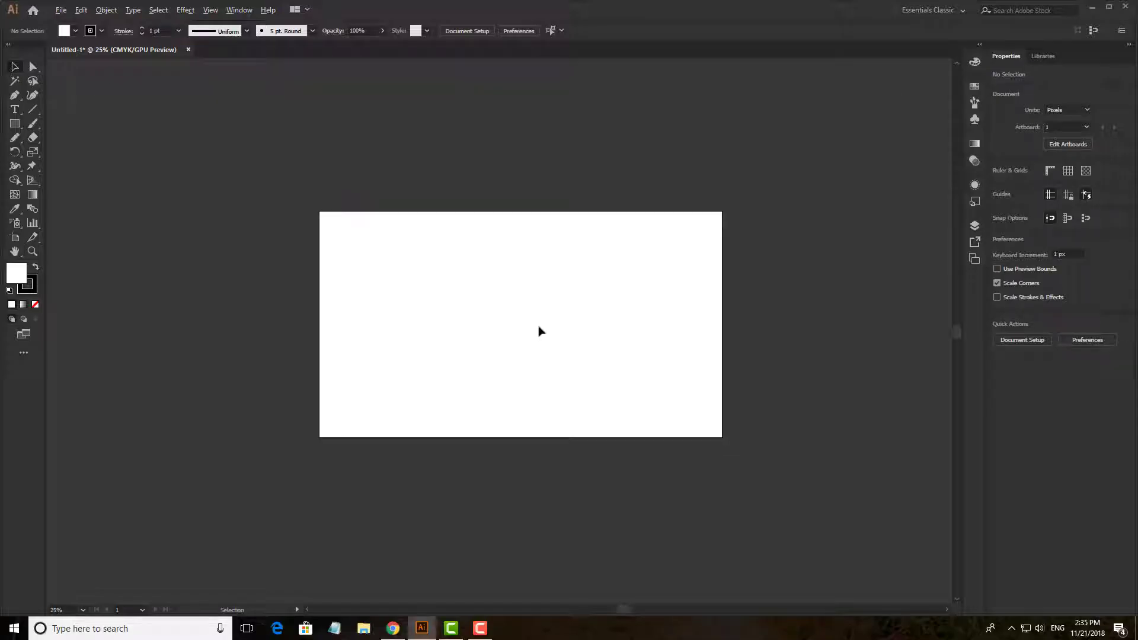
{"action": "scroll", "coordinate": [541, 326], "scroll_direction": "up", "scroll_amount": 2}
{"action": "key", "text": "space"}
{"action": "mouse_move", "coordinate": [549, 332]}
{"action": "left_mouse_down"}
{"action": "mouse_move", "coordinate": [569, 356]}
{"action": "mouse_move", "coordinate": [549, 356]}
{"action": "mouse_move", "coordinate": [551, 335]}
{"action": "left_mouse_up"}
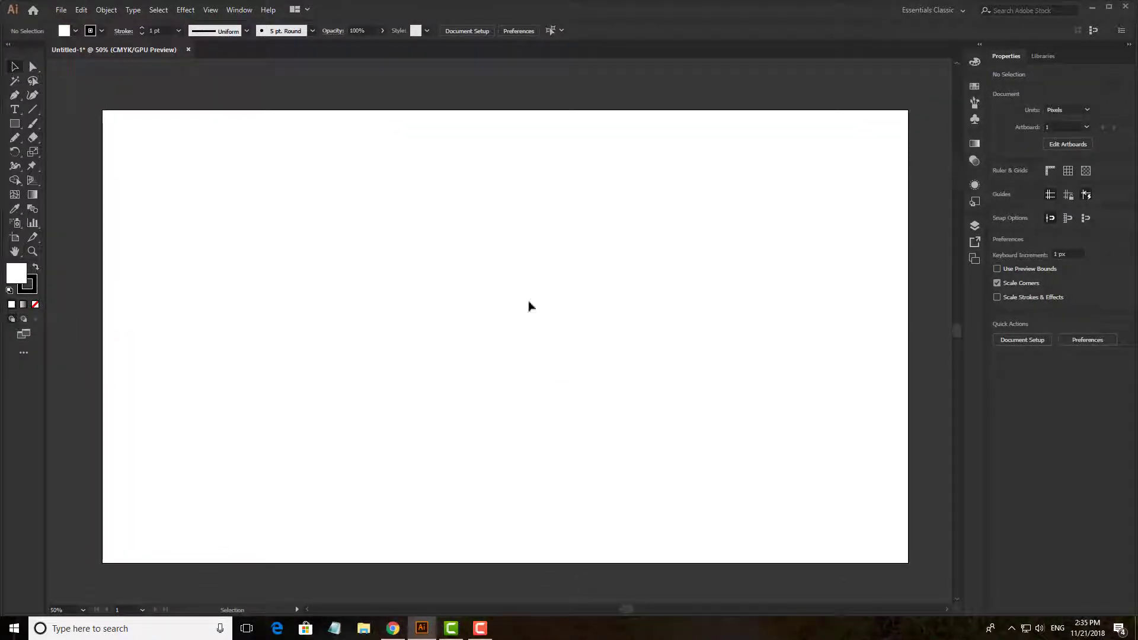
{"action": "scroll", "coordinate": [529, 306], "scroll_direction": "up", "scroll_amount": 1}
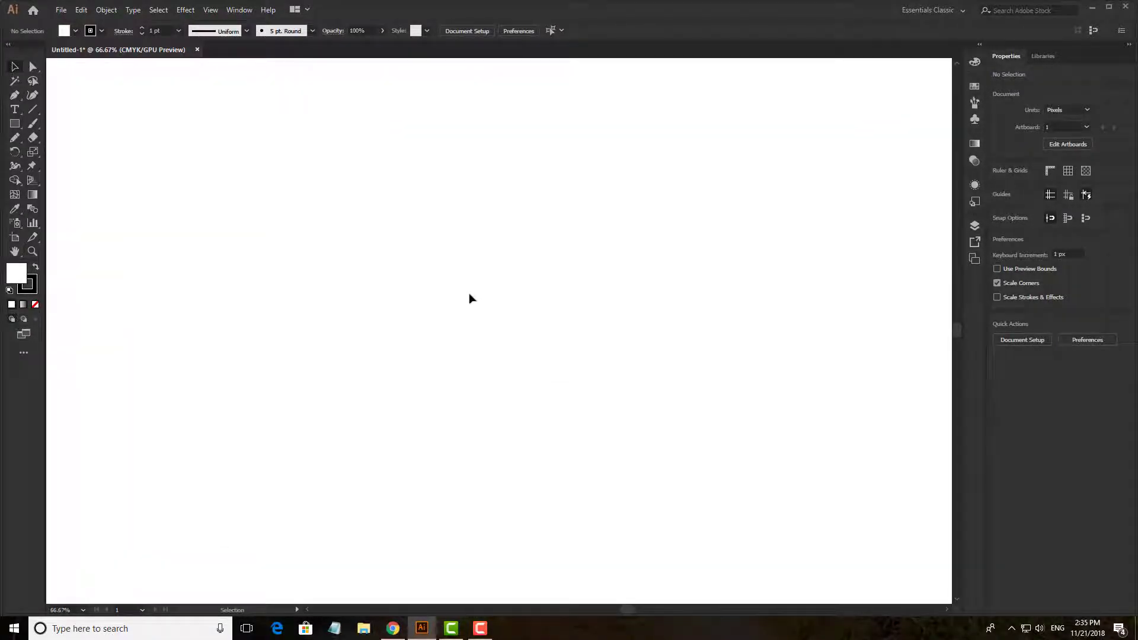
{"action": "scroll", "coordinate": [477, 297], "scroll_direction": "down", "scroll_amount": 1}
{"action": "key", "text": "space"}
{"action": "mouse_move", "coordinate": [515, 294]}
{"action": "left_mouse_down"}
{"action": "mouse_move", "coordinate": [490, 279]}
{"action": "mouse_move", "coordinate": [515, 292]}
{"action": "left_mouse_up"}
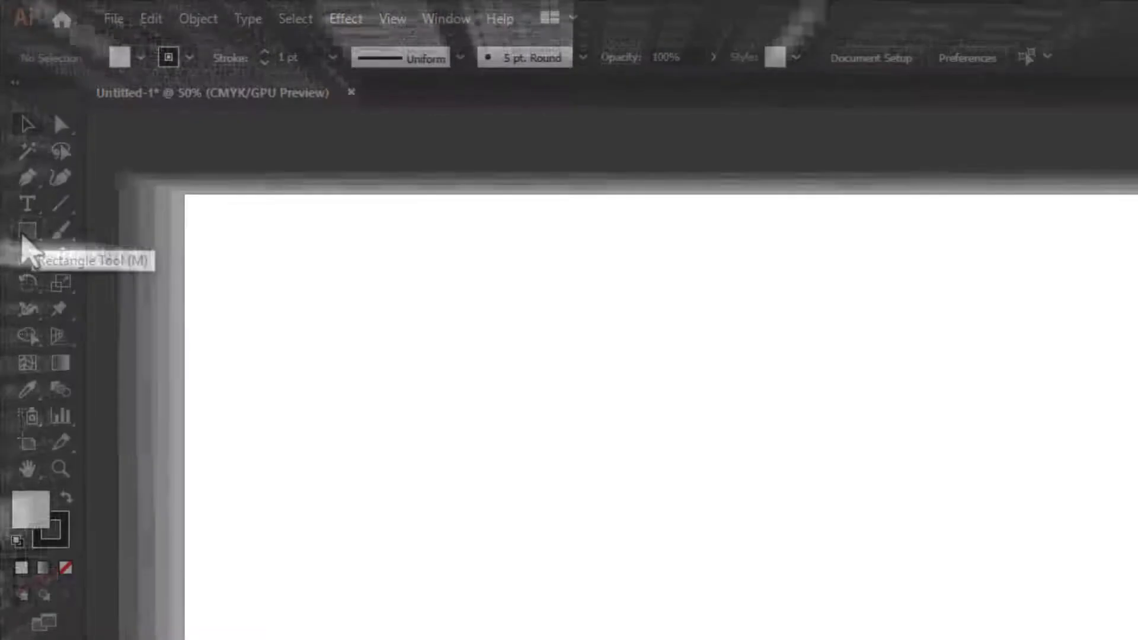
- Draw an upright five-pointed star about 547 px wide and 520 px high near the artboard's centre, and deselect it
{"action": "left_click", "coordinate": [24, 234]}
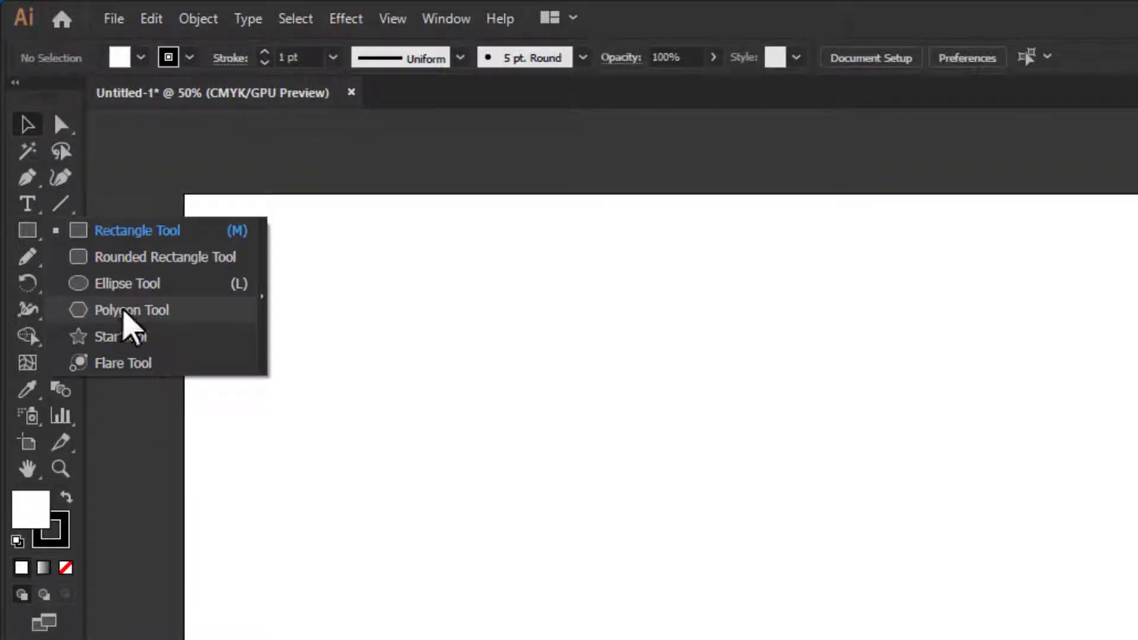
{"action": "left_click", "coordinate": [114, 336]}
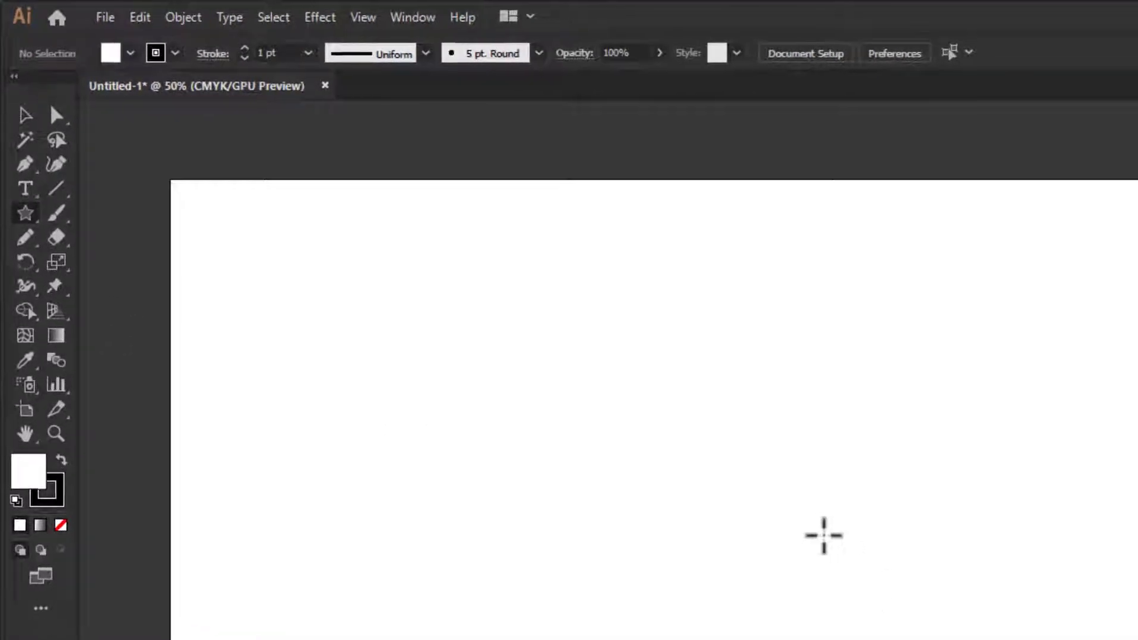
{"action": "left_click_drag", "start_coordinate": [870, 567], "coordinate": [986, 639]}
{"action": "left_click_drag", "start_coordinate": [626, 440], "coordinate": [645, 457]}
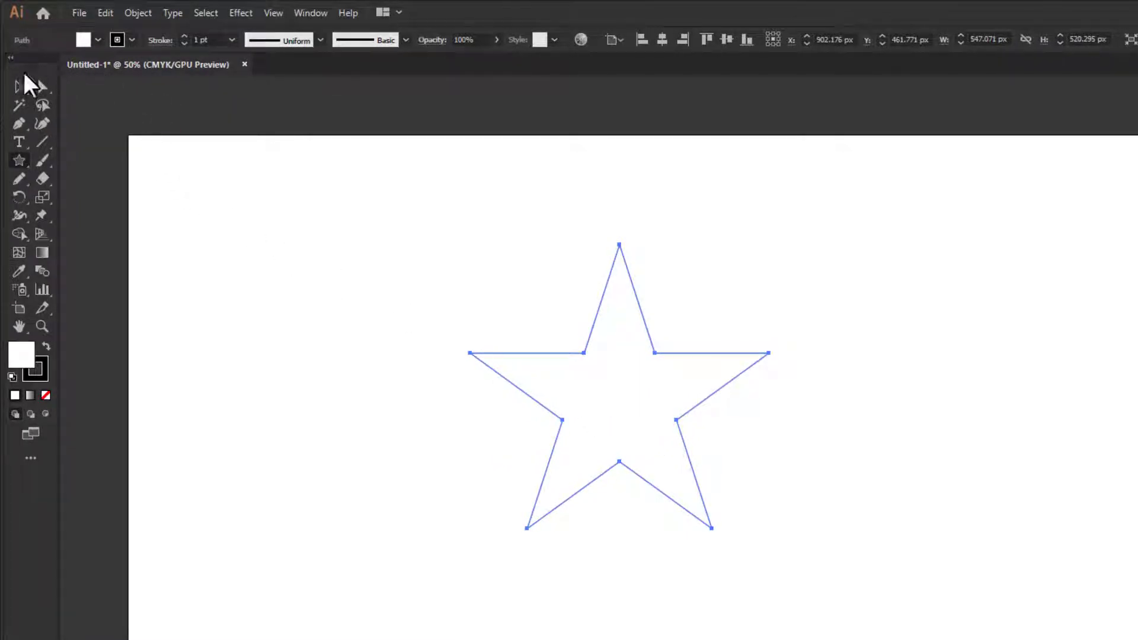
{"action": "left_click", "coordinate": [19, 86]}
{"action": "left_click", "coordinate": [381, 270]}
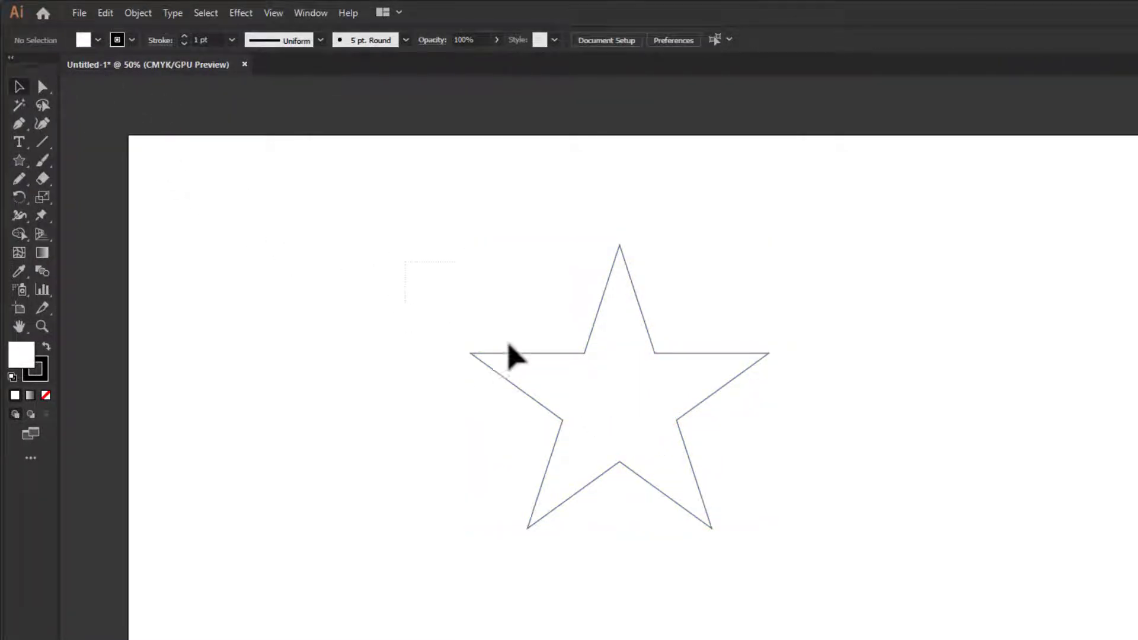
- Remove the star's fill while keeping its black stroke, and enlarge the star to about 670 by 637 px
{"action": "left_click", "coordinate": [620, 436]}
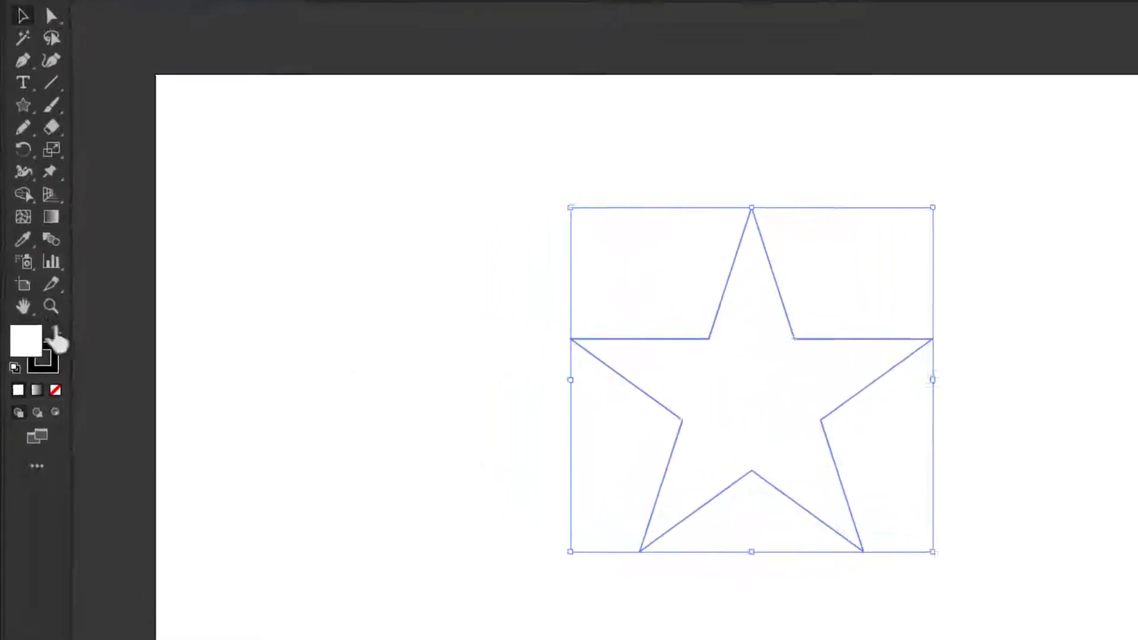
{"action": "left_click", "coordinate": [55, 389]}
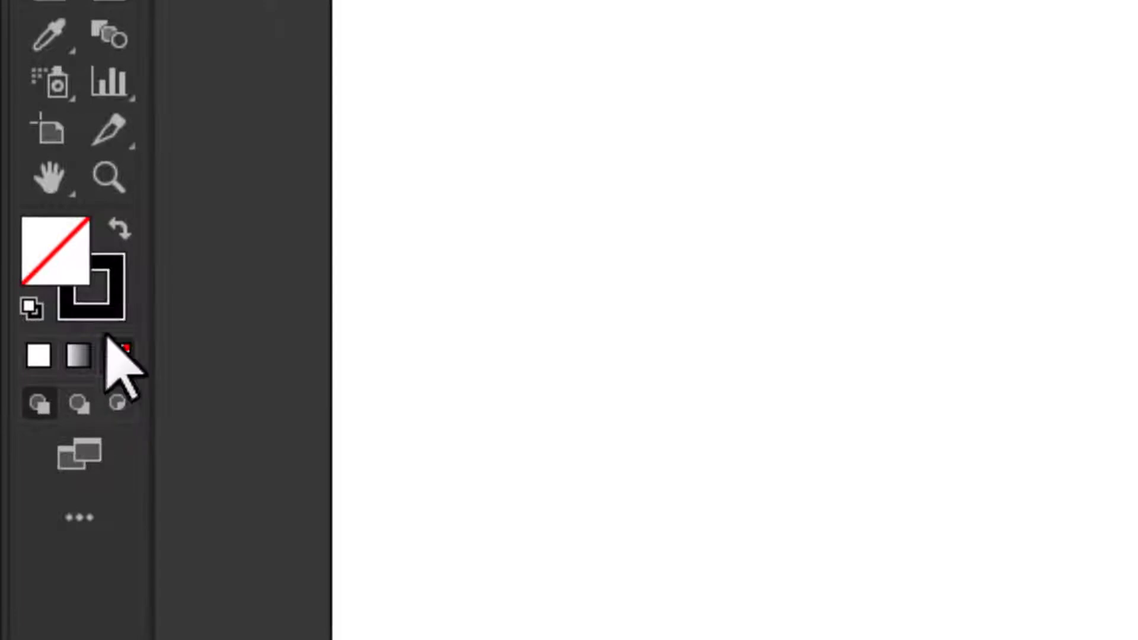
{"action": "left_click", "coordinate": [97, 296]}
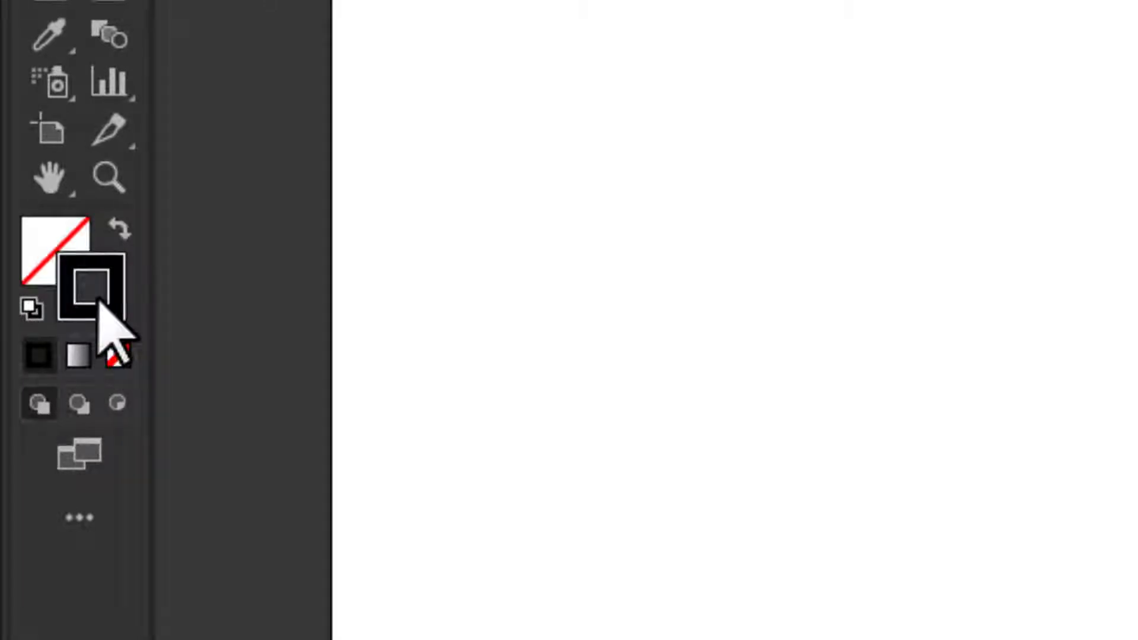
{"action": "left_click", "coordinate": [42, 243]}
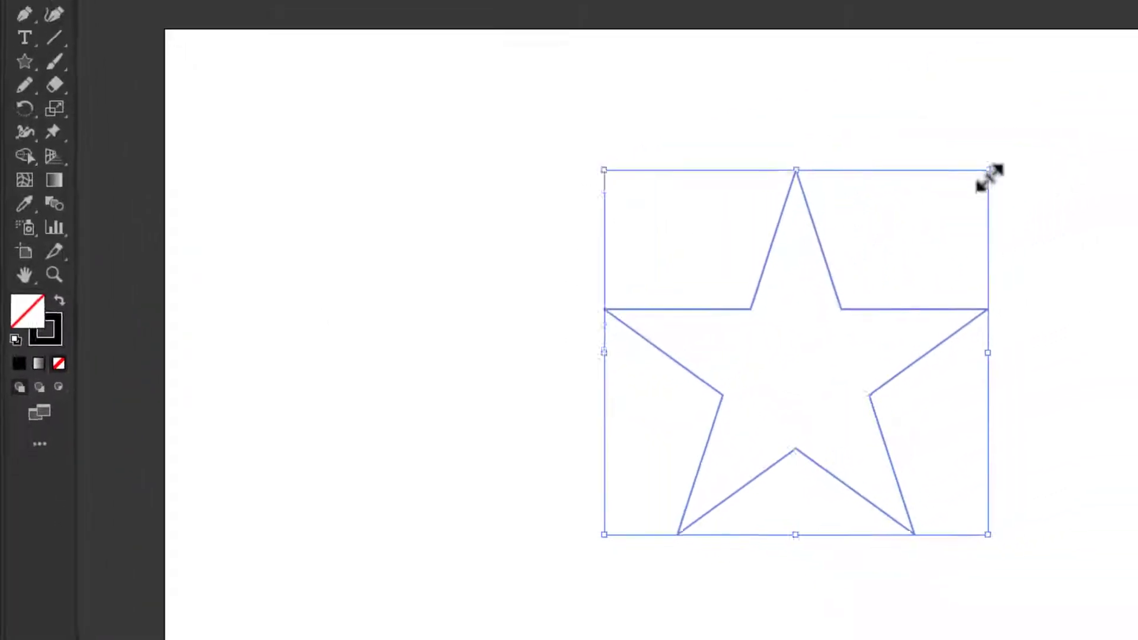
{"action": "left_click_drag", "start_coordinate": [989, 173], "coordinate": [1042, 131]}
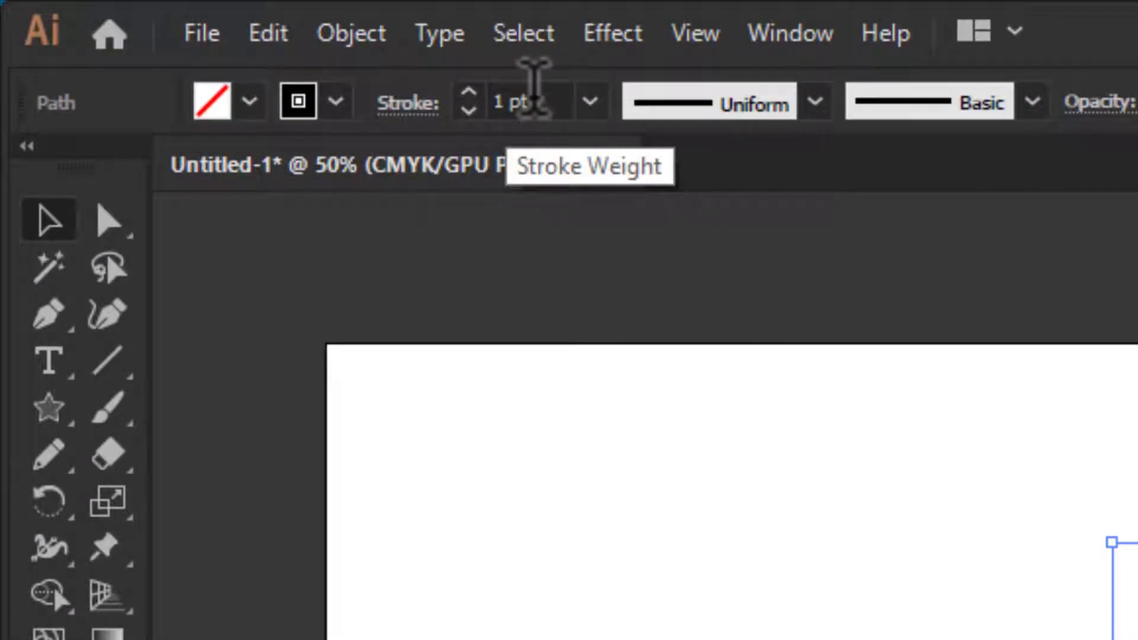
- Set the star's stroke weight to 11 pt
{"action": "scroll", "coordinate": [533, 87], "scroll_direction": "up", "scroll_amount": 3}
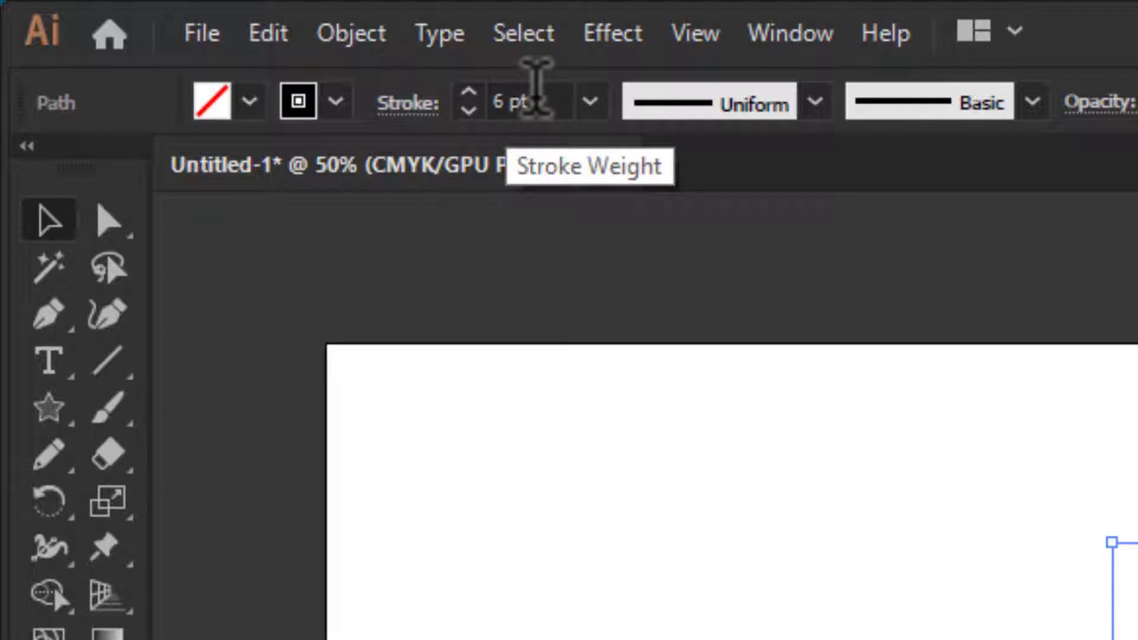
{"action": "scroll", "coordinate": [535, 88], "scroll_direction": "up", "scroll_amount": 4}
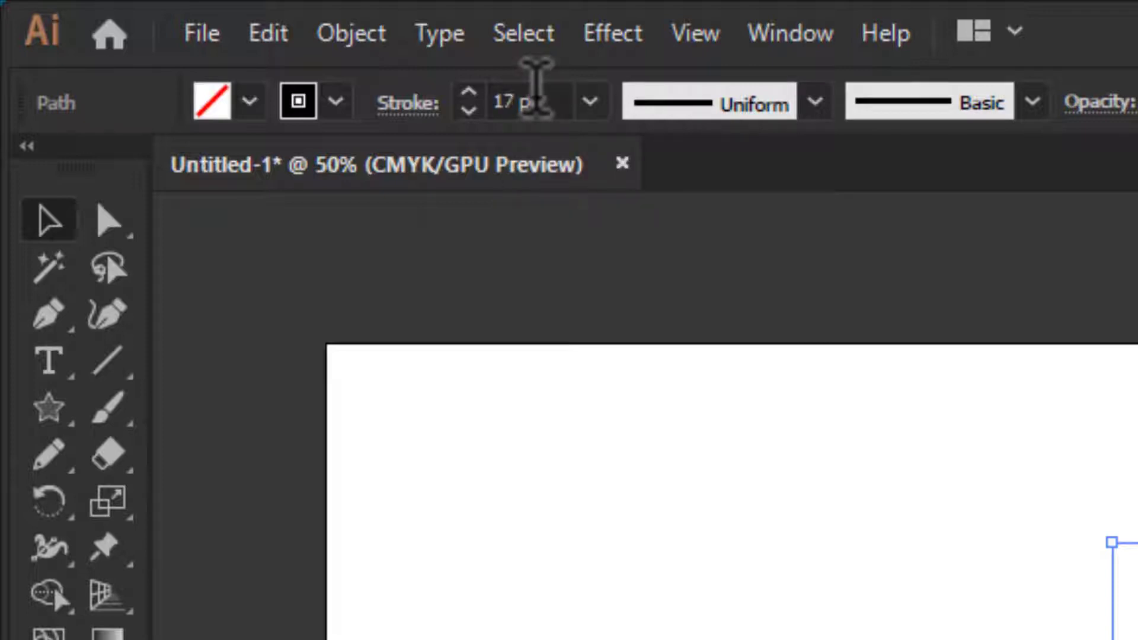
{"action": "scroll", "coordinate": [536, 88], "scroll_direction": "down", "scroll_amount": 5}
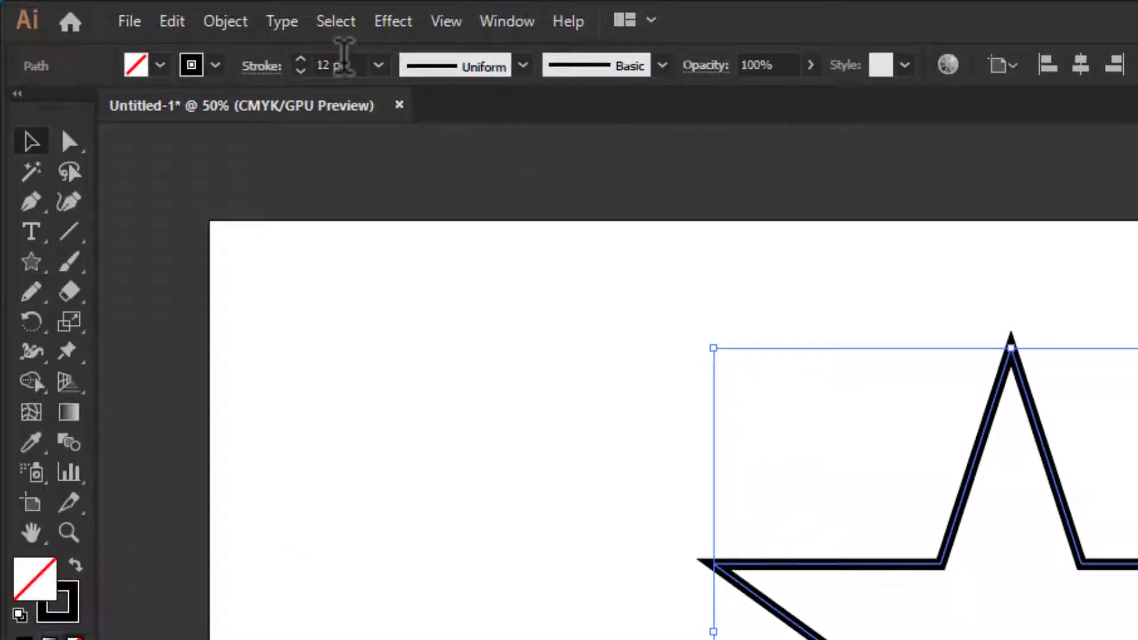
{"action": "scroll", "coordinate": [344, 57], "scroll_direction": "down", "scroll_amount": 1}
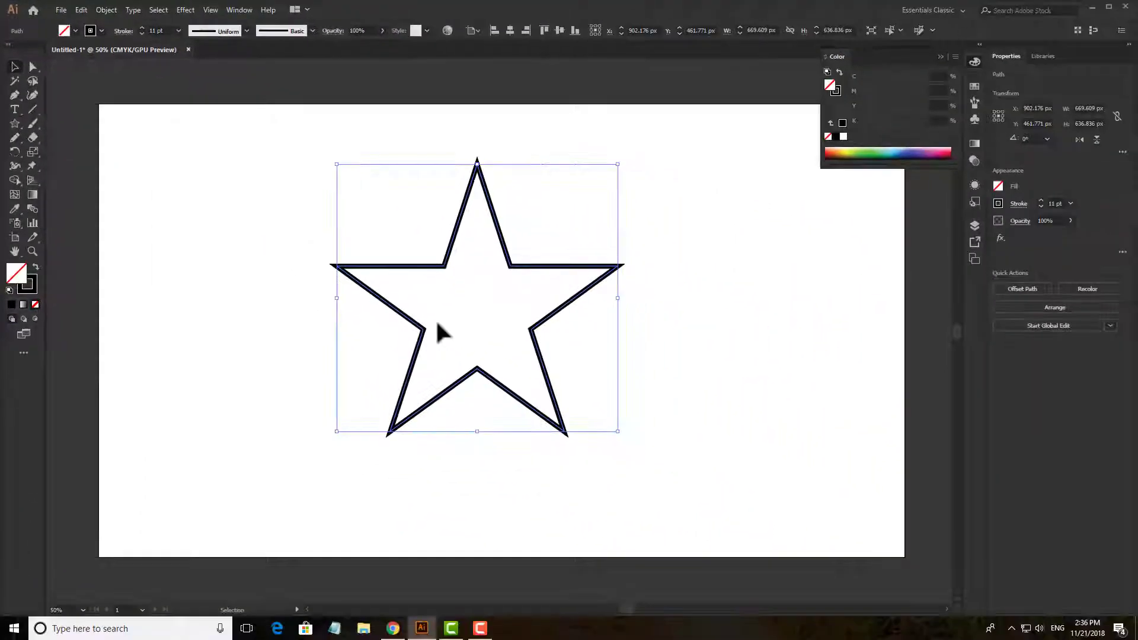
- Move the star slightly to about X 919 px, Y 498 px, keeping it selected, and collapse the Color panel
{"action": "left_click", "coordinate": [292, 274]}
{"action": "left_click", "coordinate": [355, 286]}
{"action": "left_click_drag", "start_coordinate": [254, 166], "coordinate": [432, 305]}
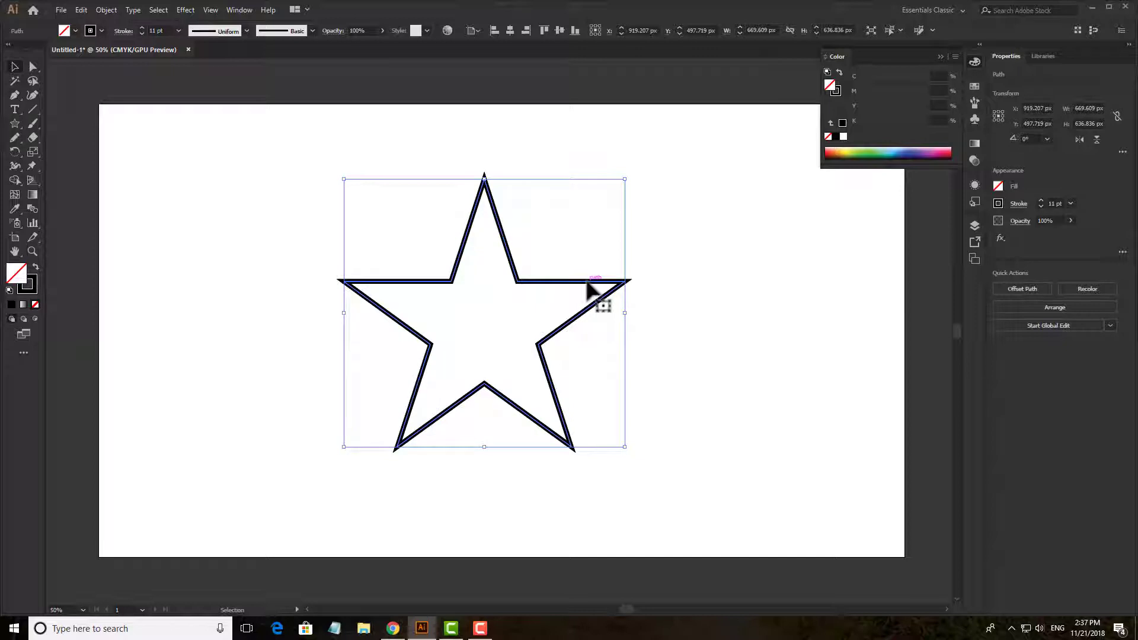
{"action": "left_click", "coordinate": [938, 57]}
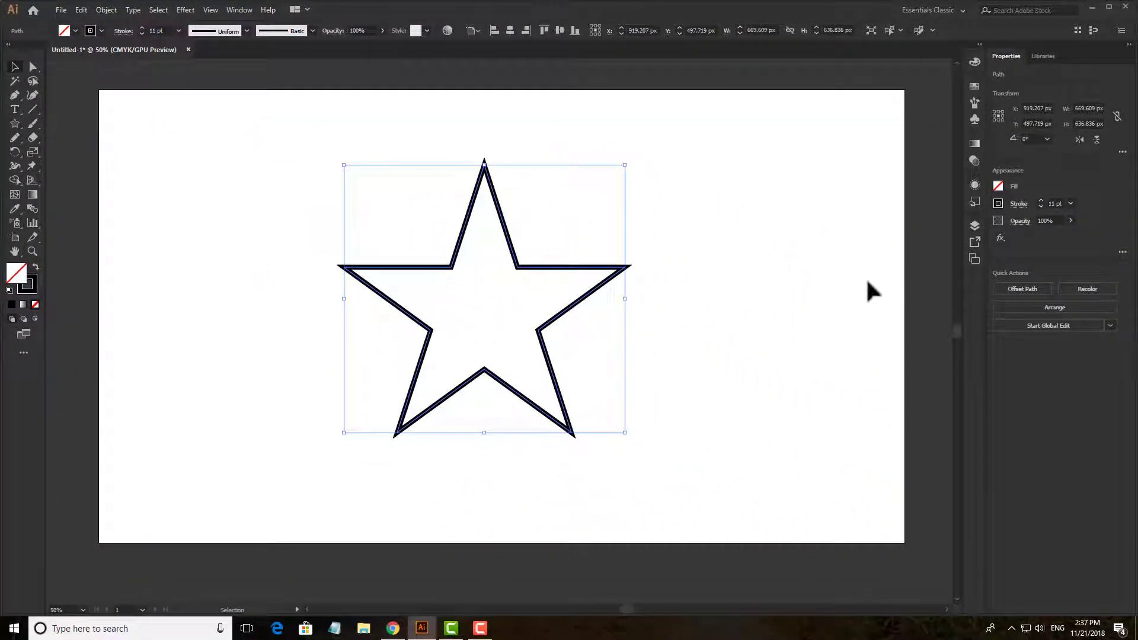
{"action": "scroll", "coordinate": [867, 281], "scroll_direction": "up", "scroll_amount": 1}
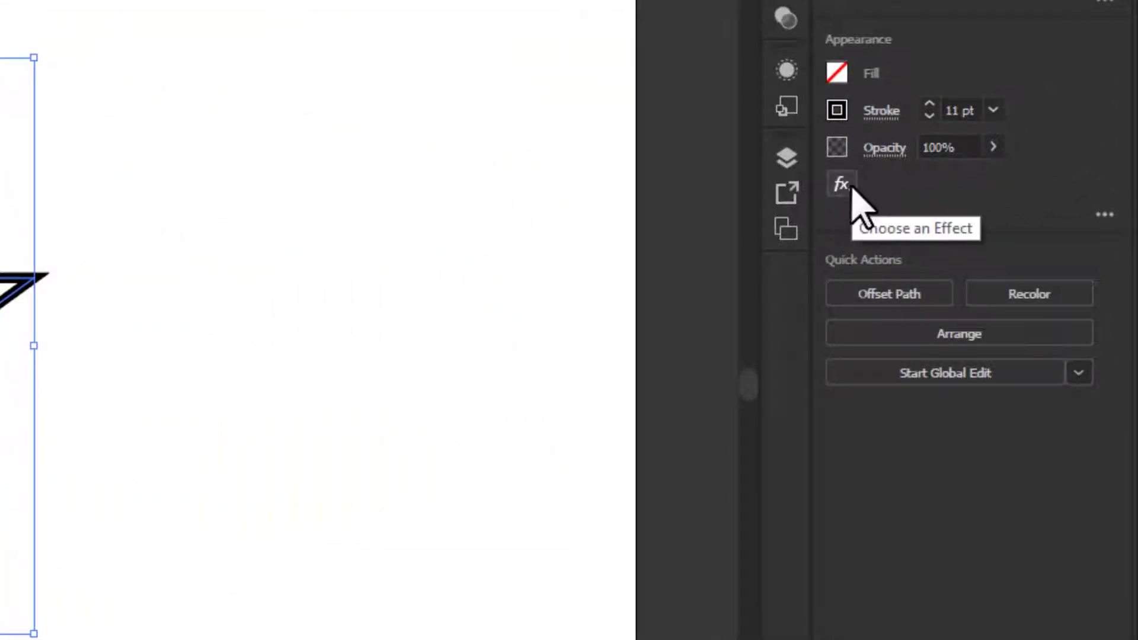
{"action": "left_click", "coordinate": [846, 188]}
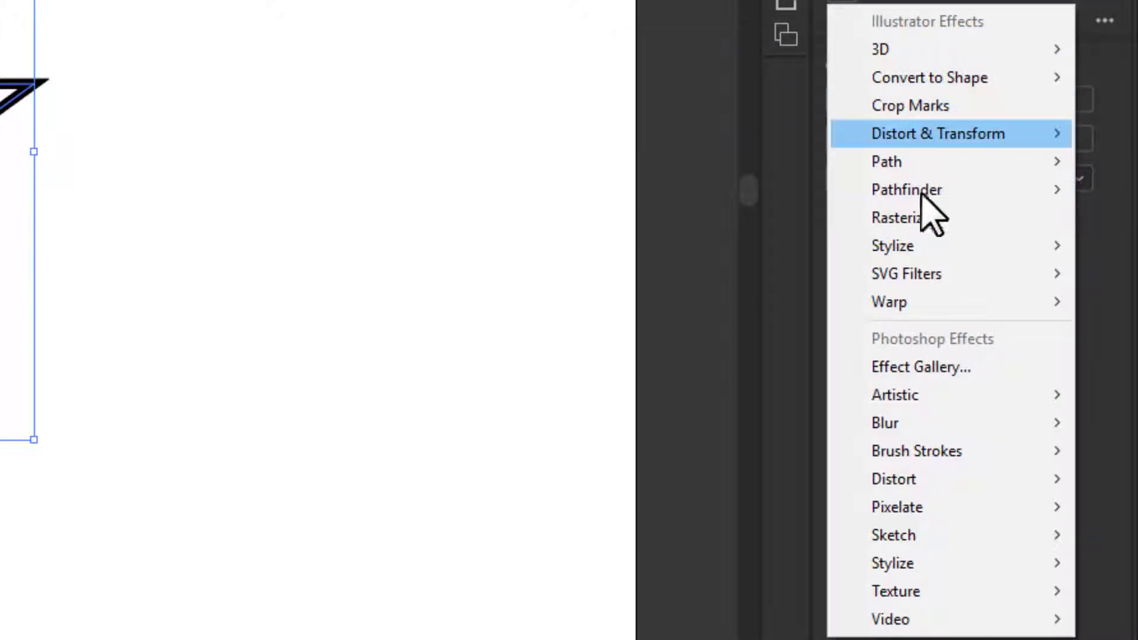
{"action": "mouse_move", "coordinate": [889, 252]}
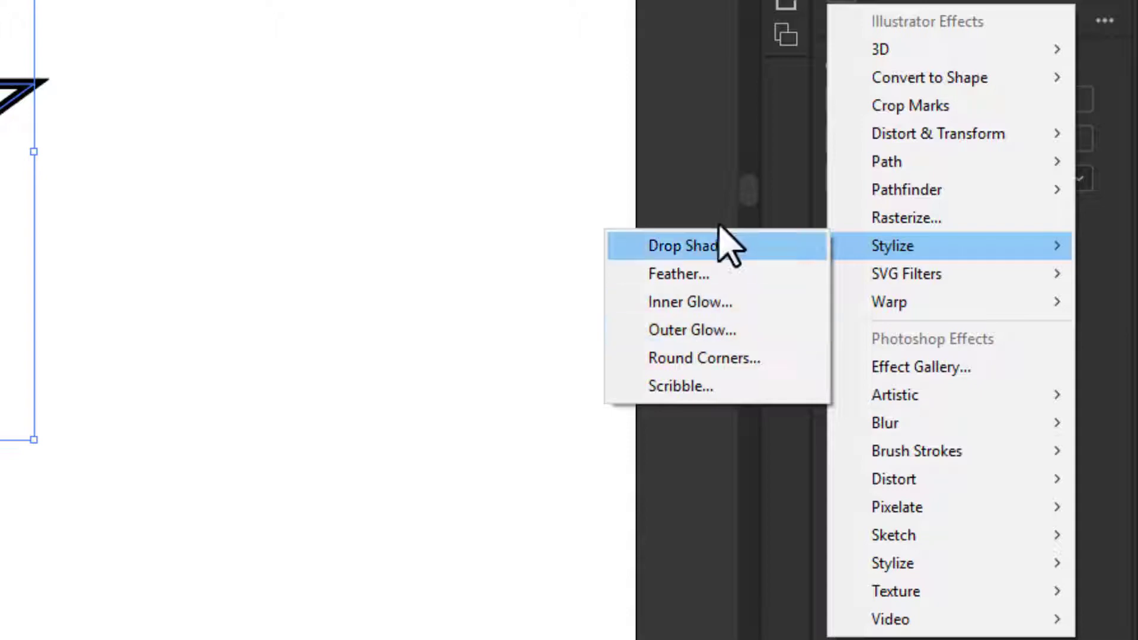
{"action": "left_click", "coordinate": [803, 142]}
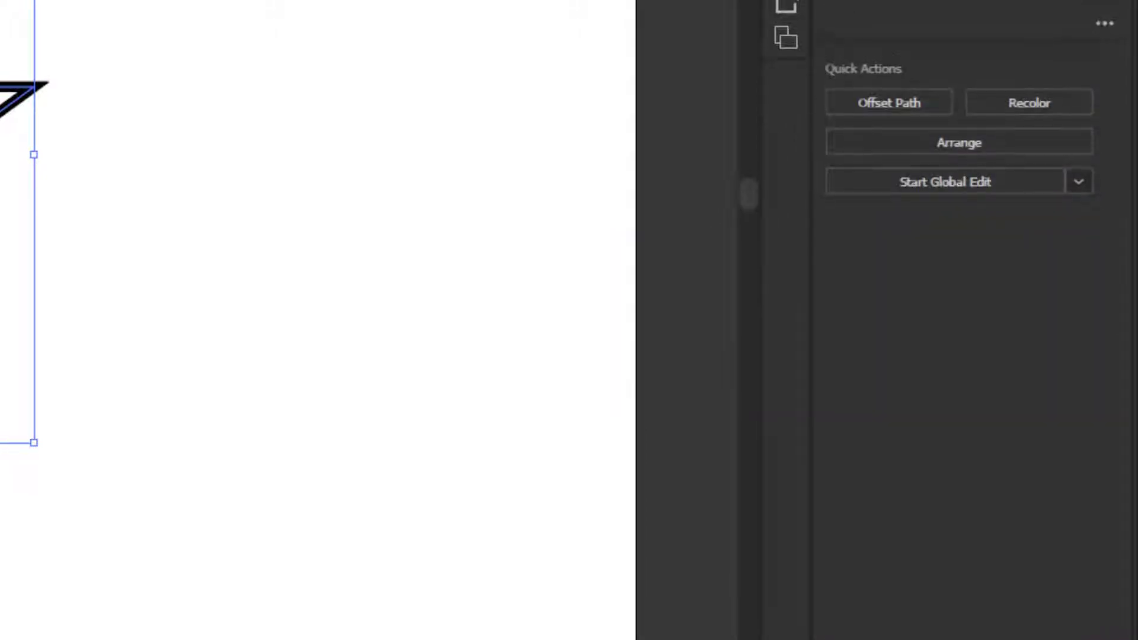
- Open the Appearance panel for the selected star
{"action": "left_click", "coordinate": [1104, 166]}
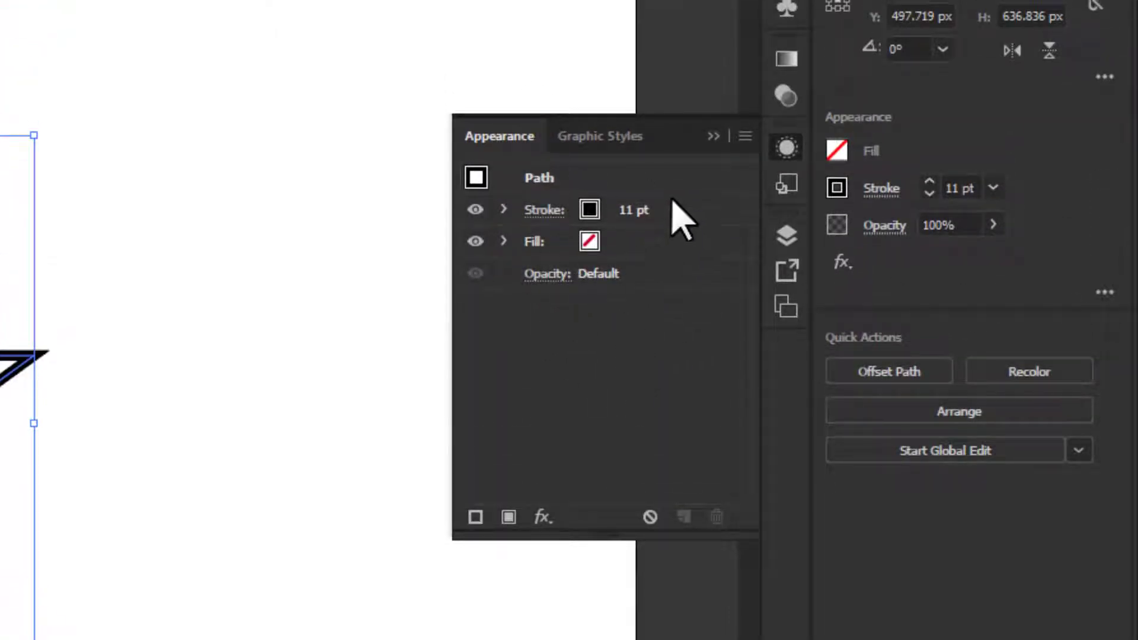
{"action": "left_click", "coordinate": [713, 137]}
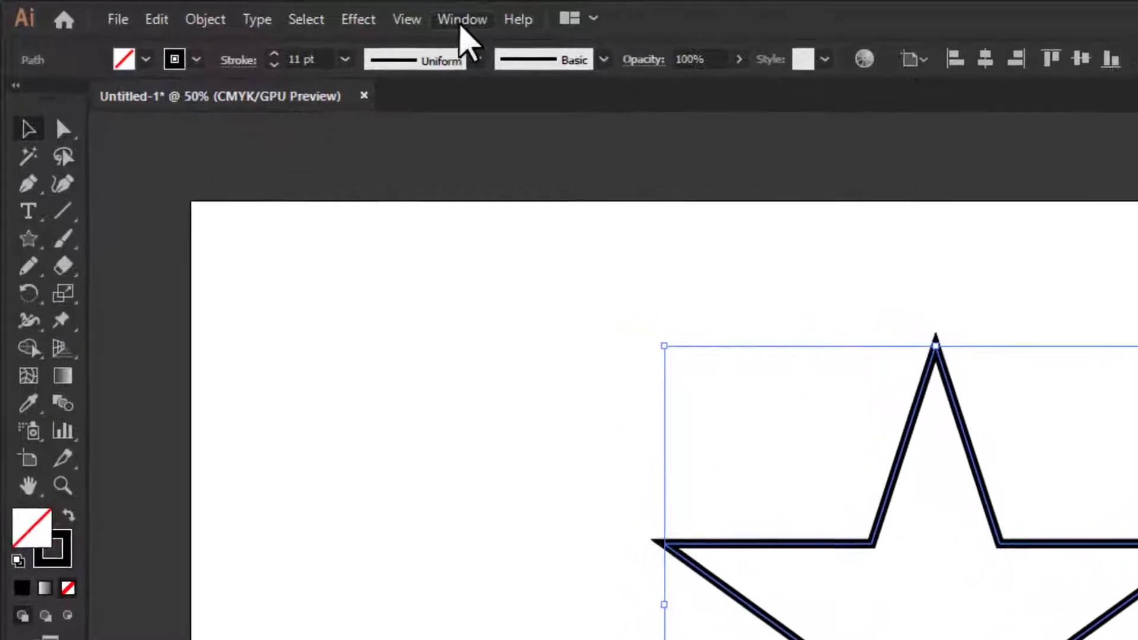
{"action": "left_click", "coordinate": [337, 14]}
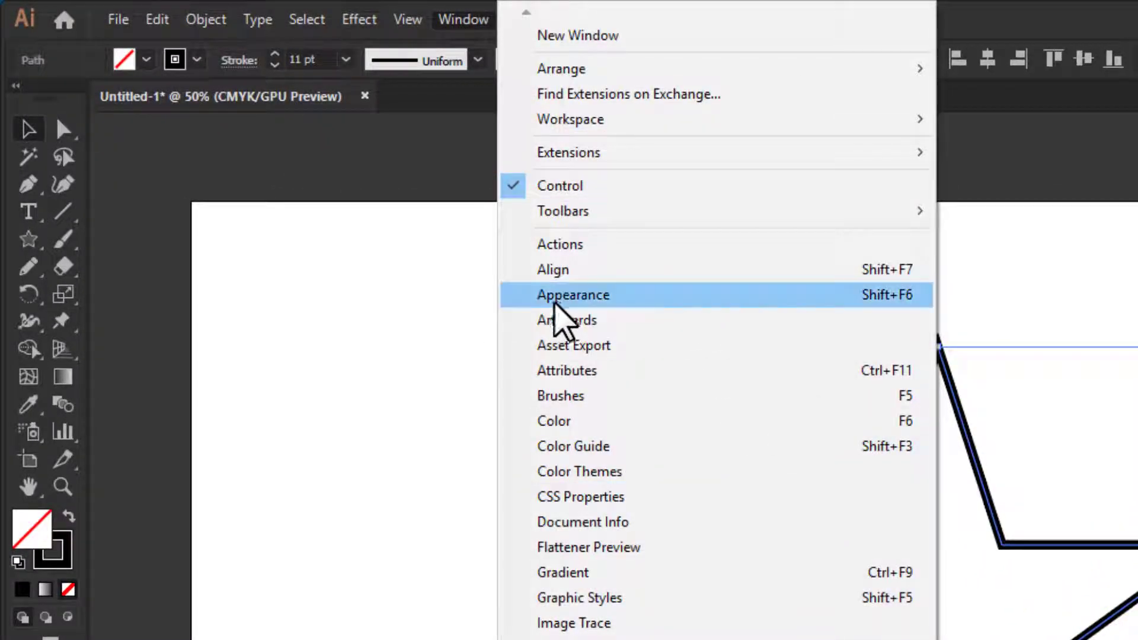
{"action": "left_click", "coordinate": [554, 300]}
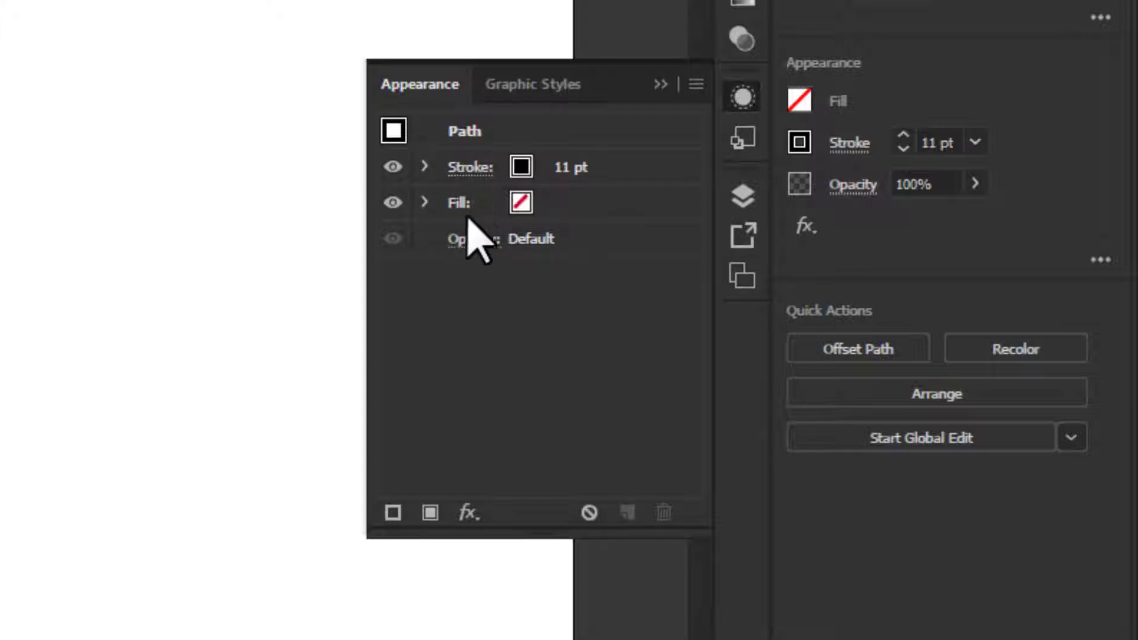
- Select the star's Stroke entry in its appearance attributes, hide that stroke and show it again
{"action": "left_click", "coordinate": [615, 179]}
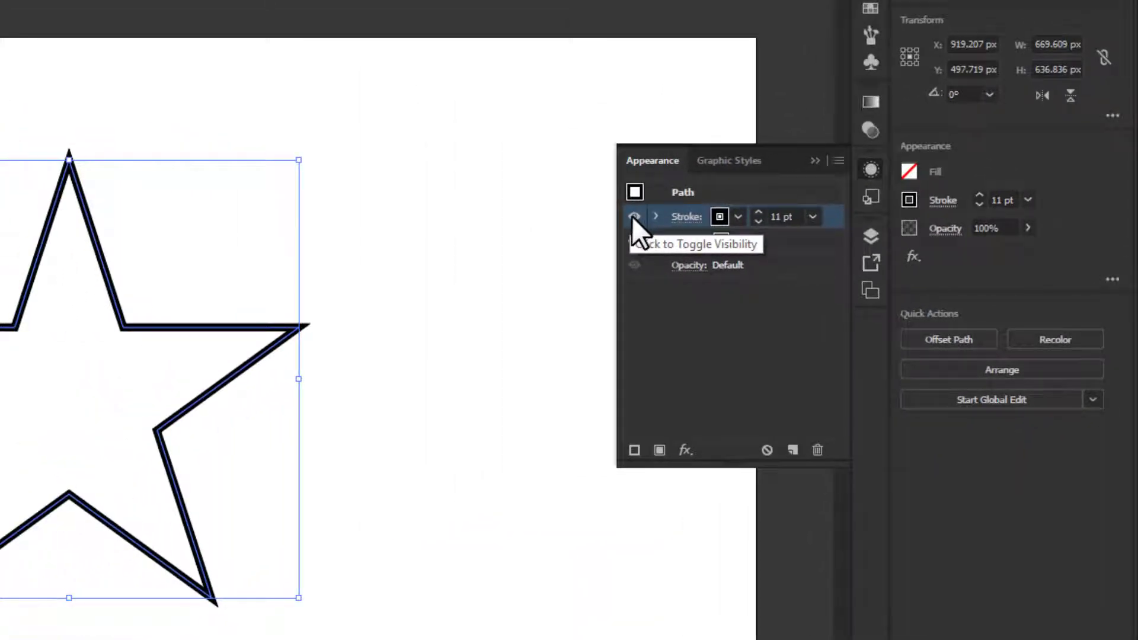
{"action": "left_click", "coordinate": [633, 217]}
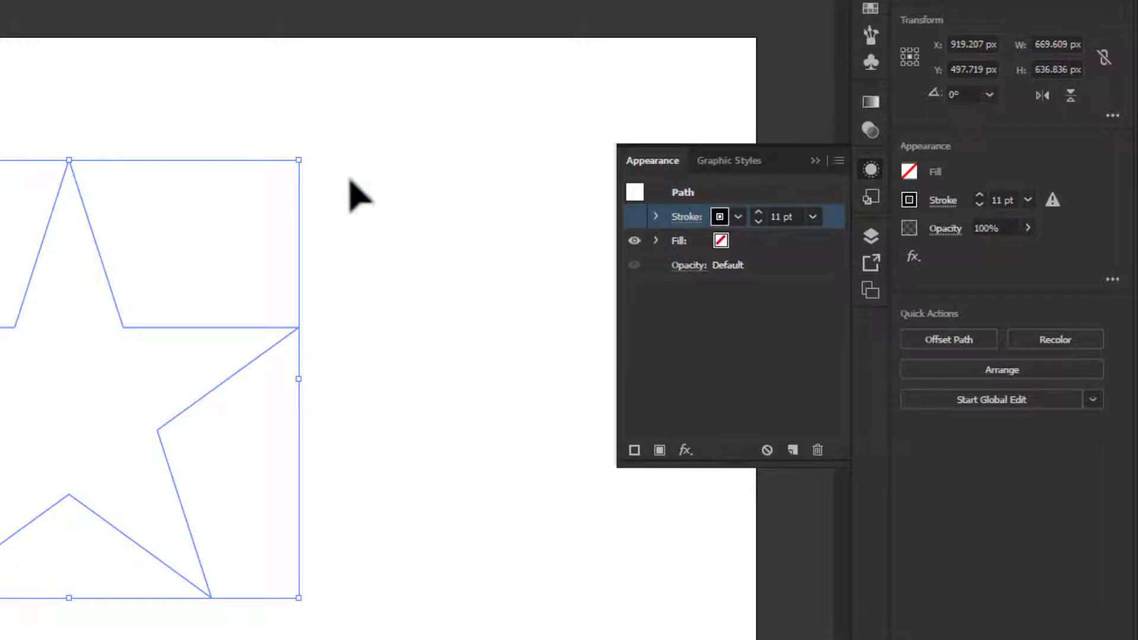
{"action": "left_click", "coordinate": [632, 216]}
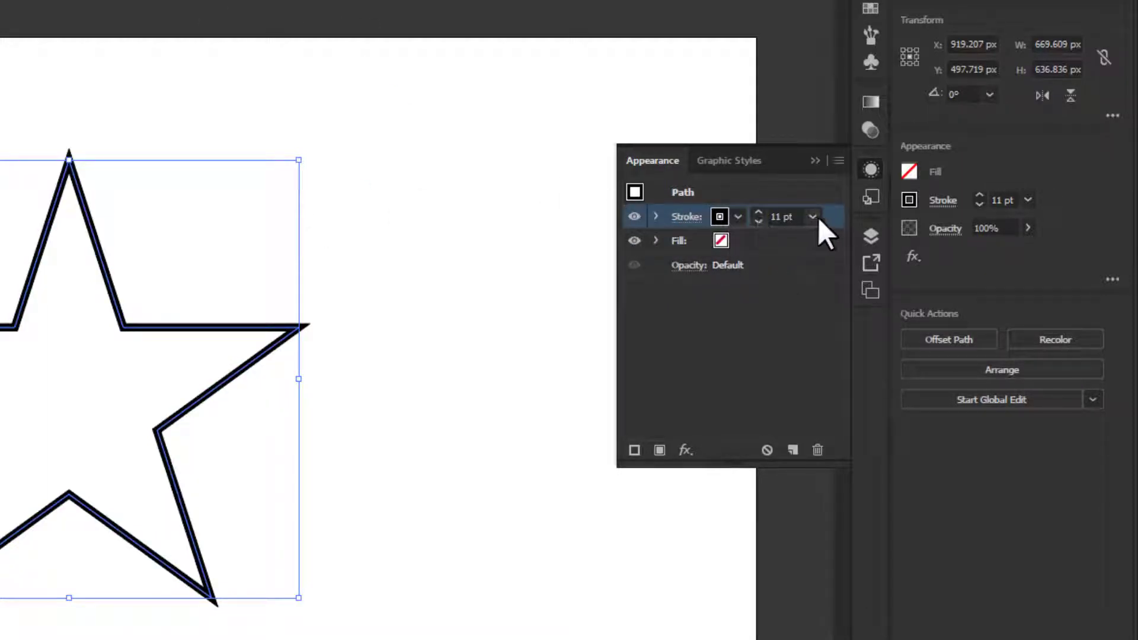
- Duplicate the star's stroke and colour the lower of the two strokes green with the C=85 M=10 Y=100 K=10 swatch
{"action": "left_click", "coordinate": [792, 450]}
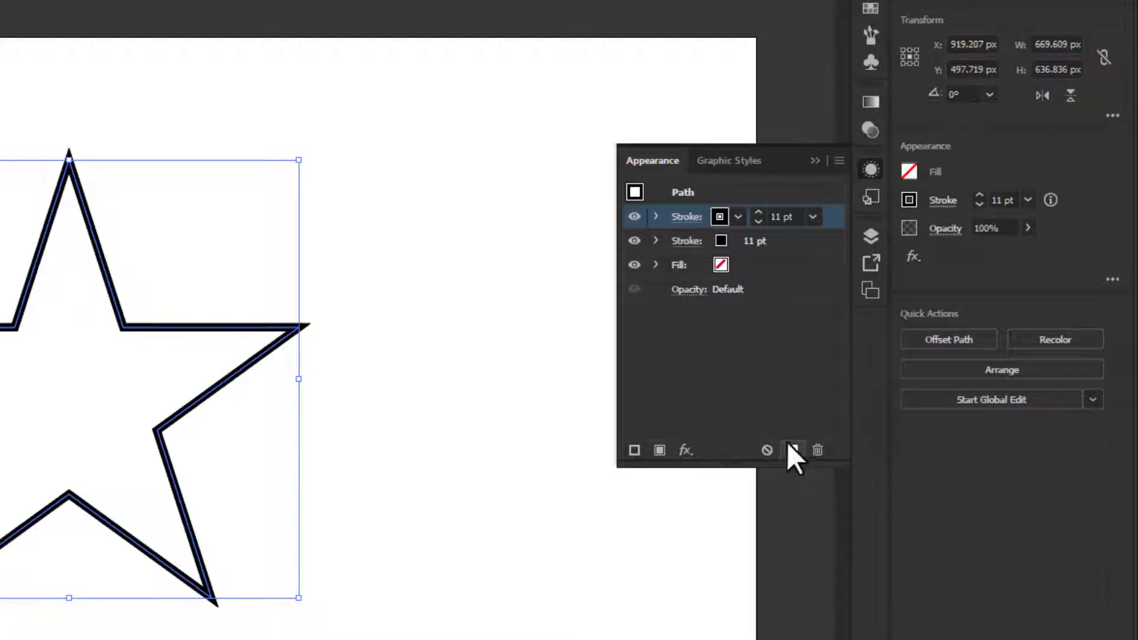
{"action": "left_click", "coordinate": [770, 242]}
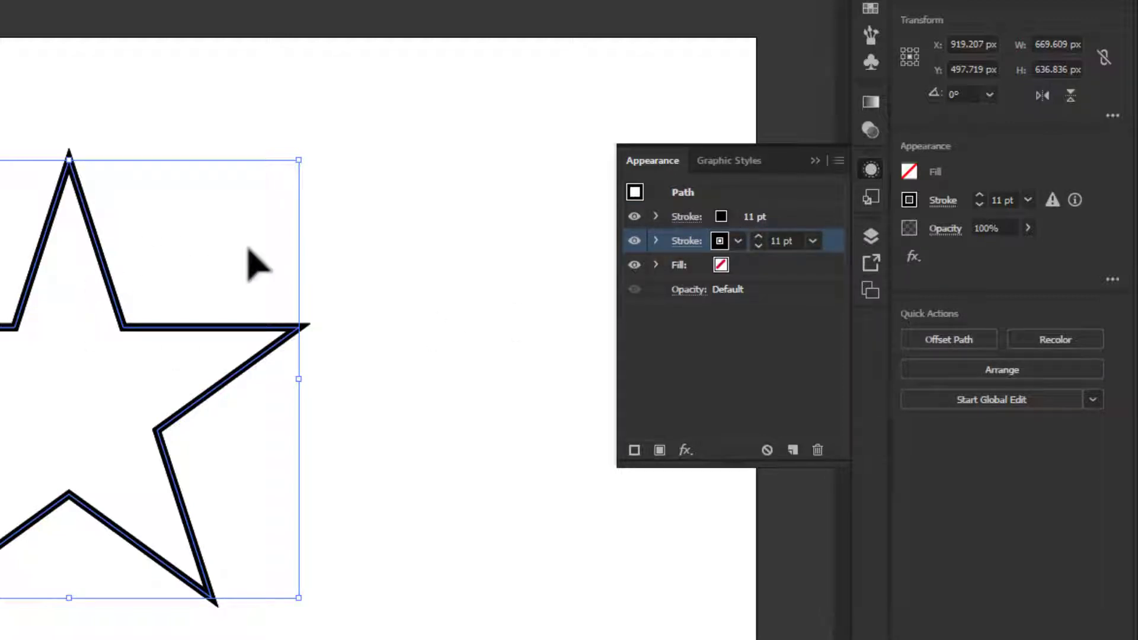
{"action": "left_click", "coordinate": [724, 243]}
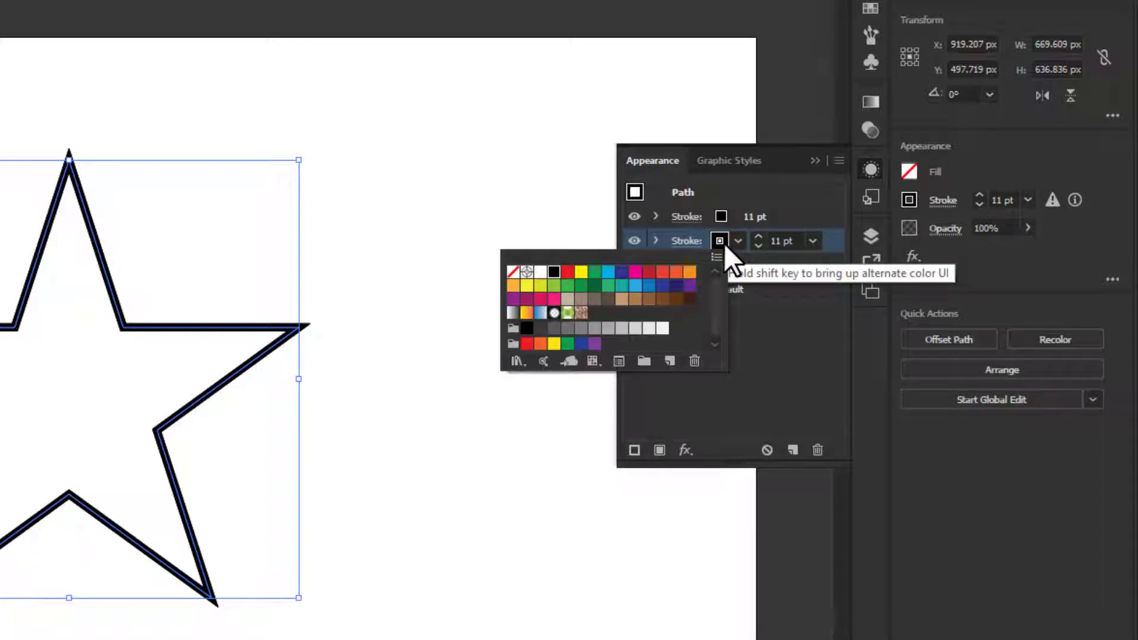
{"action": "left_click", "coordinate": [581, 286]}
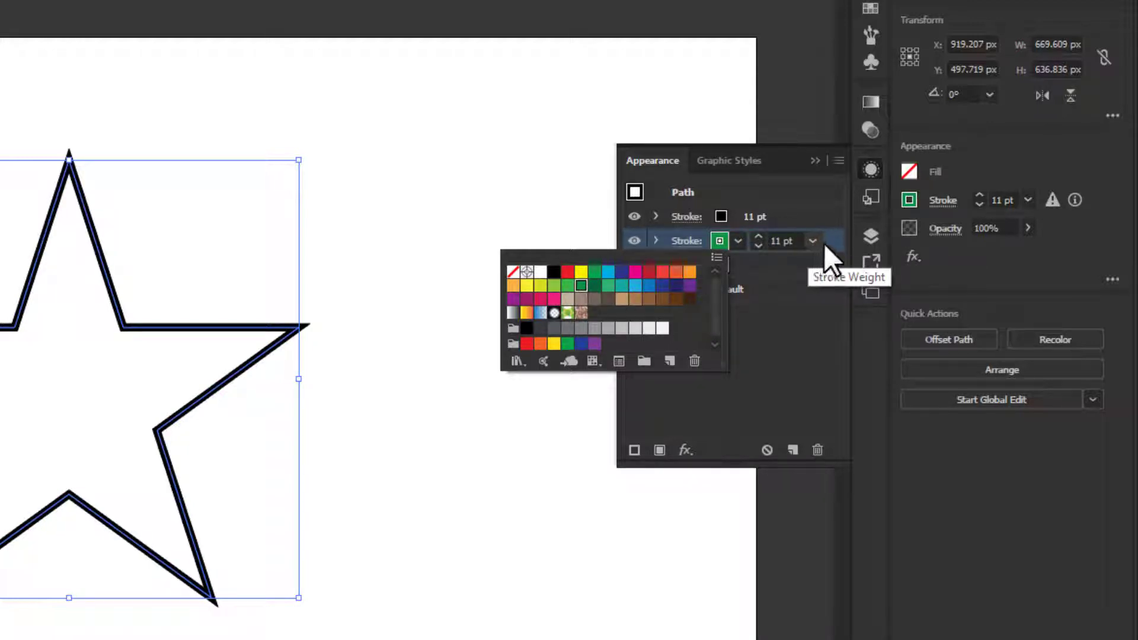
- Increase the lower green stroke's weight beyond 19 pt so it outlines both sides of the black stroke
{"action": "left_click", "coordinate": [758, 236]}
{"action": "left_click", "coordinate": [759, 236]}
{"action": "left_click", "coordinate": [759, 236]}
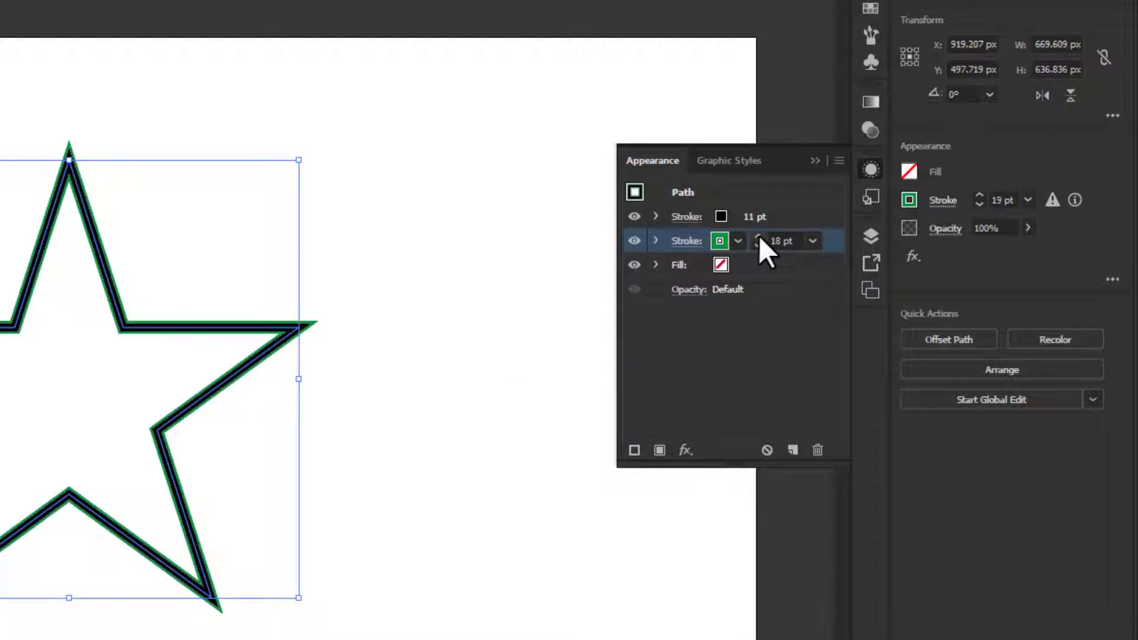
{"action": "left_click", "coordinate": [758, 236]}
{"action": "left_click", "coordinate": [759, 236]}
{"action": "left_click", "coordinate": [759, 235]}
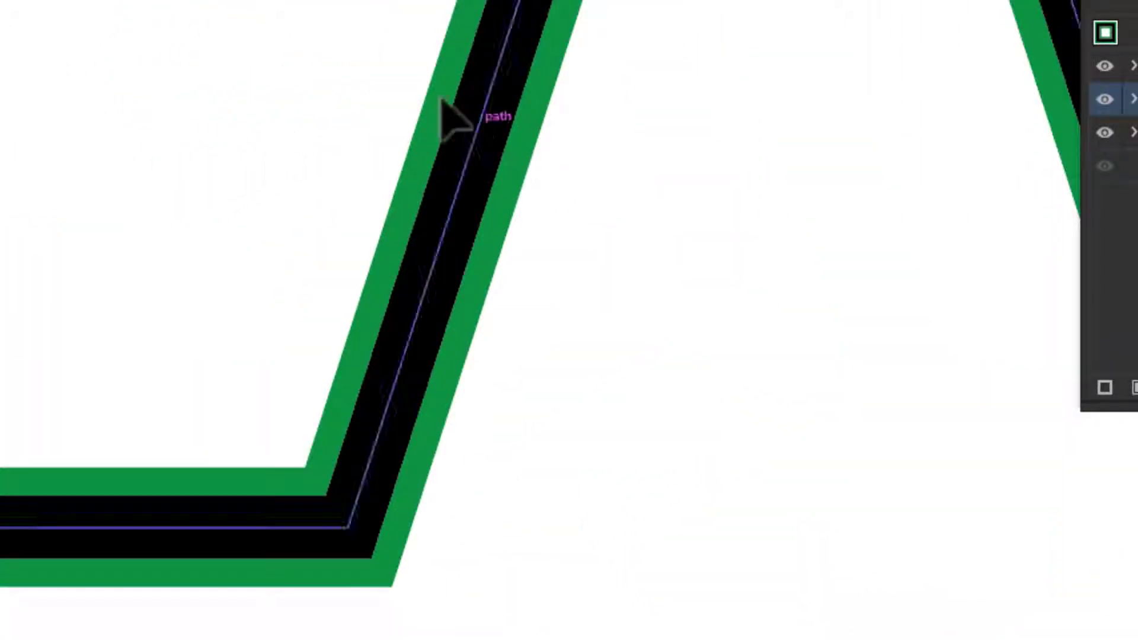
- Duplicate the star's green stroke and colour the lower of the two copies magenta
{"action": "scroll", "coordinate": [440, 99], "scroll_direction": "down", "scroll_amount": 1}
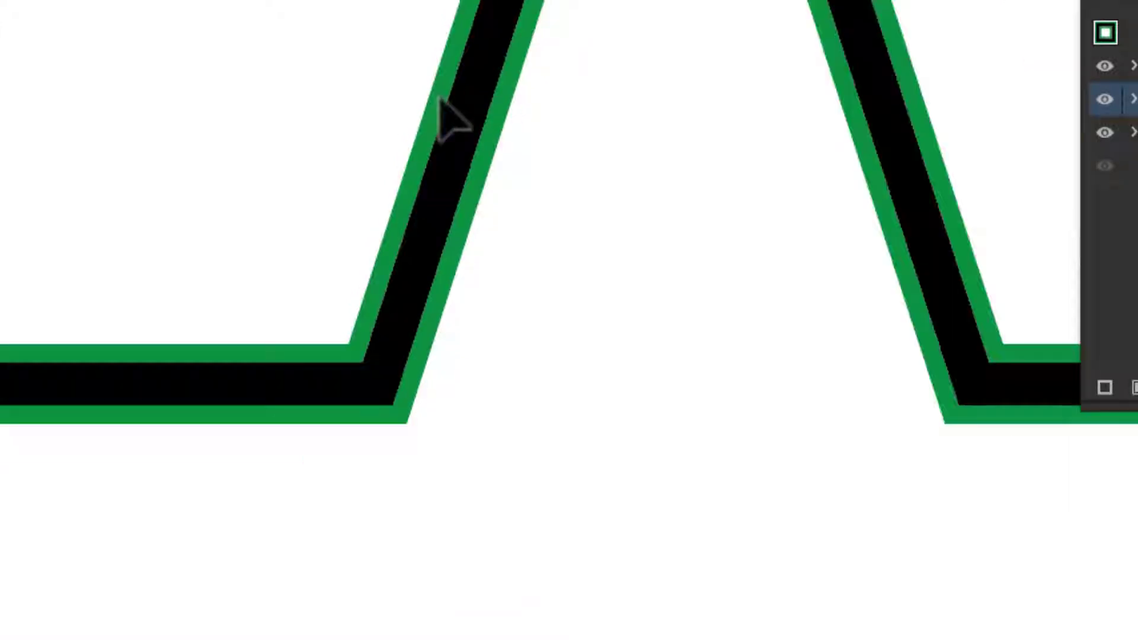
{"action": "scroll", "coordinate": [439, 98], "scroll_direction": "down", "scroll_amount": 3}
{"action": "left_click_drag", "start_coordinate": [569, 69], "coordinate": [394, 43]}
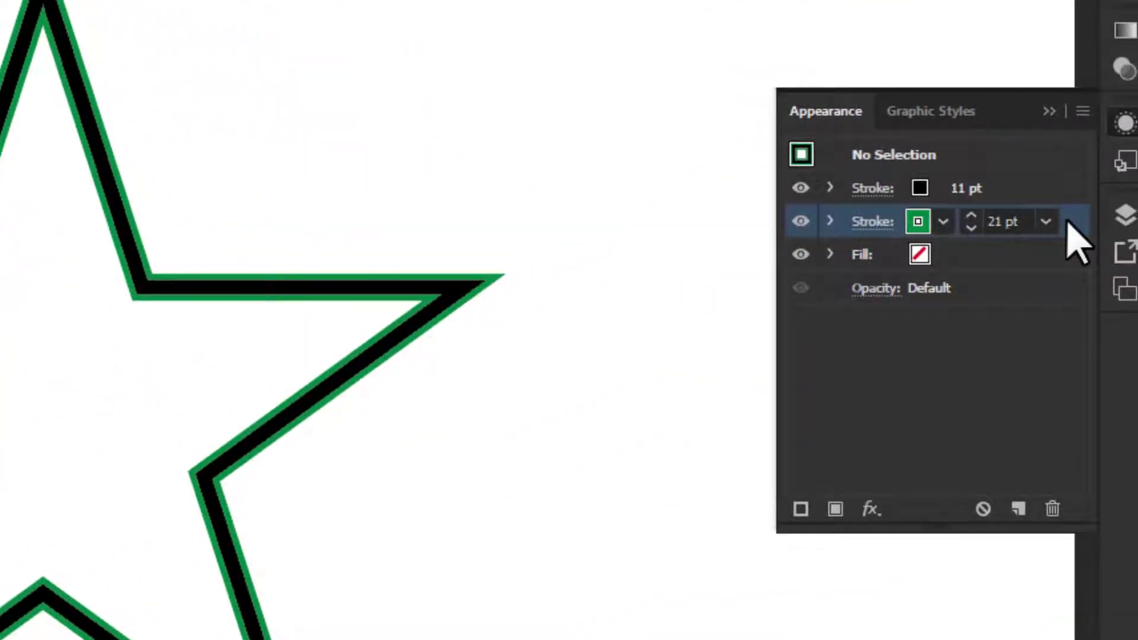
{"action": "left_click", "coordinate": [1018, 508]}
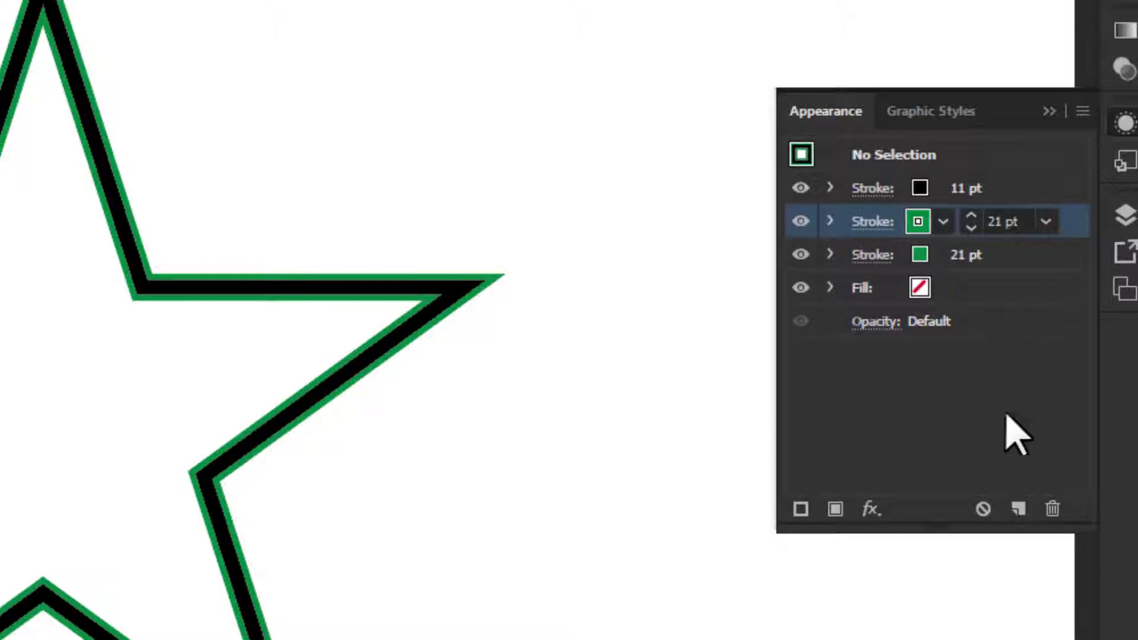
{"action": "left_click", "coordinate": [975, 257]}
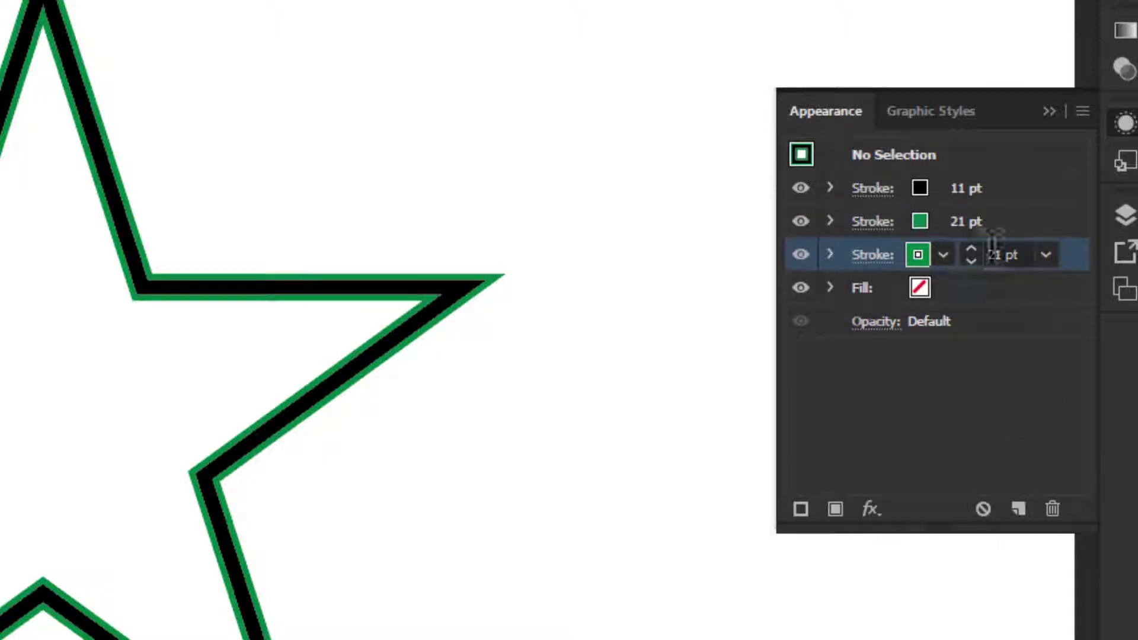
{"action": "left_click", "coordinate": [921, 261]}
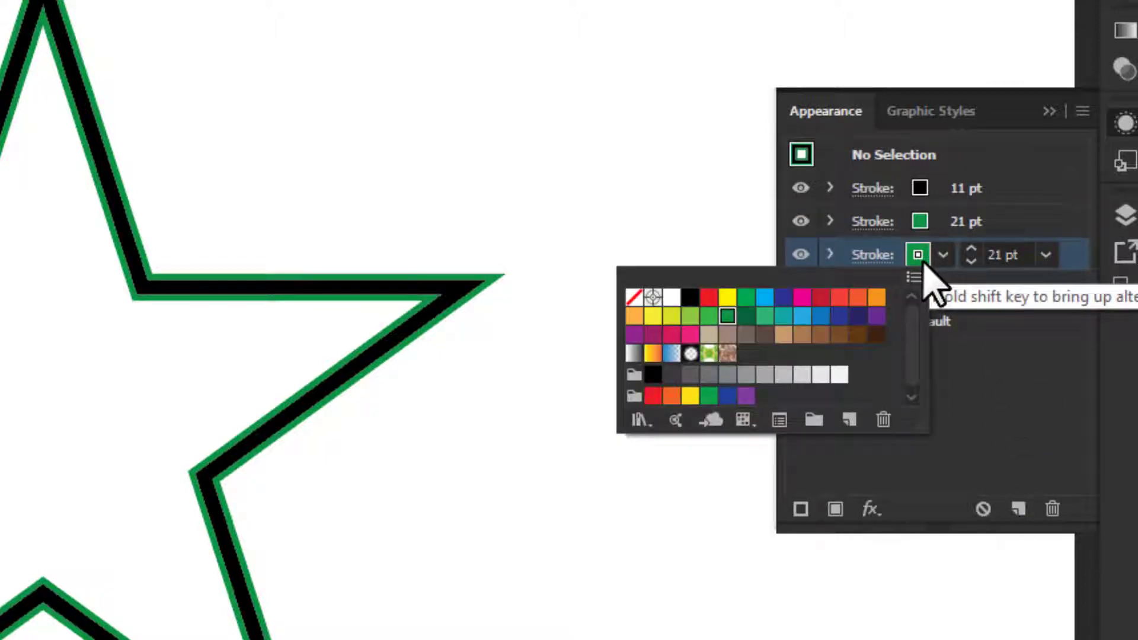
{"action": "left_click", "coordinate": [802, 297]}
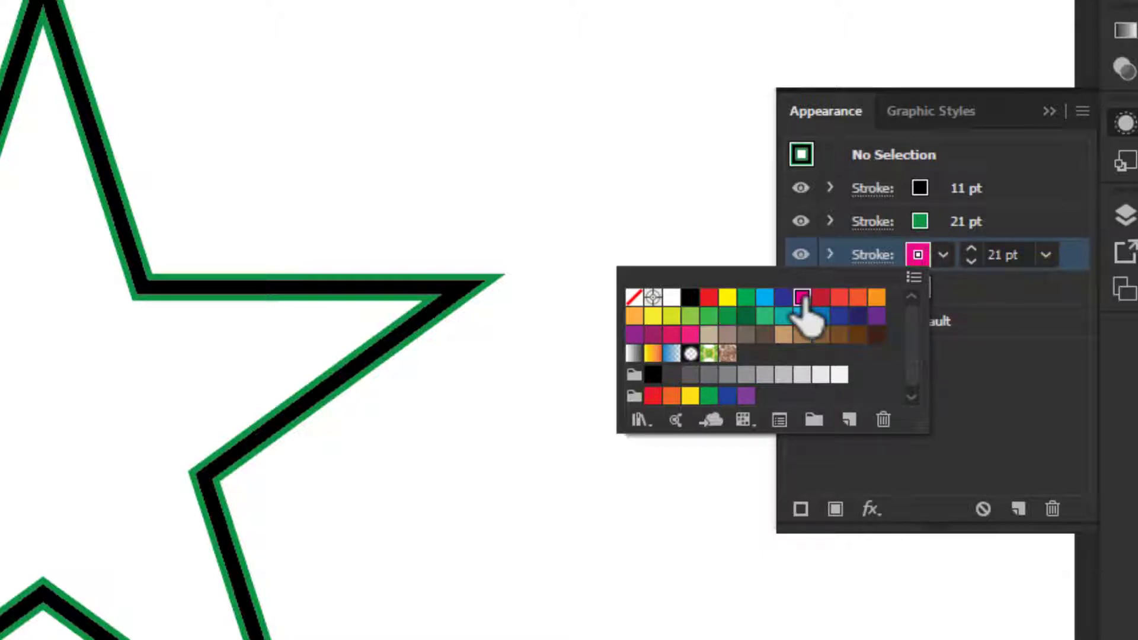
- Increase the magenta stroke's weight to 29 pt so it outlines both sides of the green stroke
{"action": "left_click", "coordinate": [971, 254]}
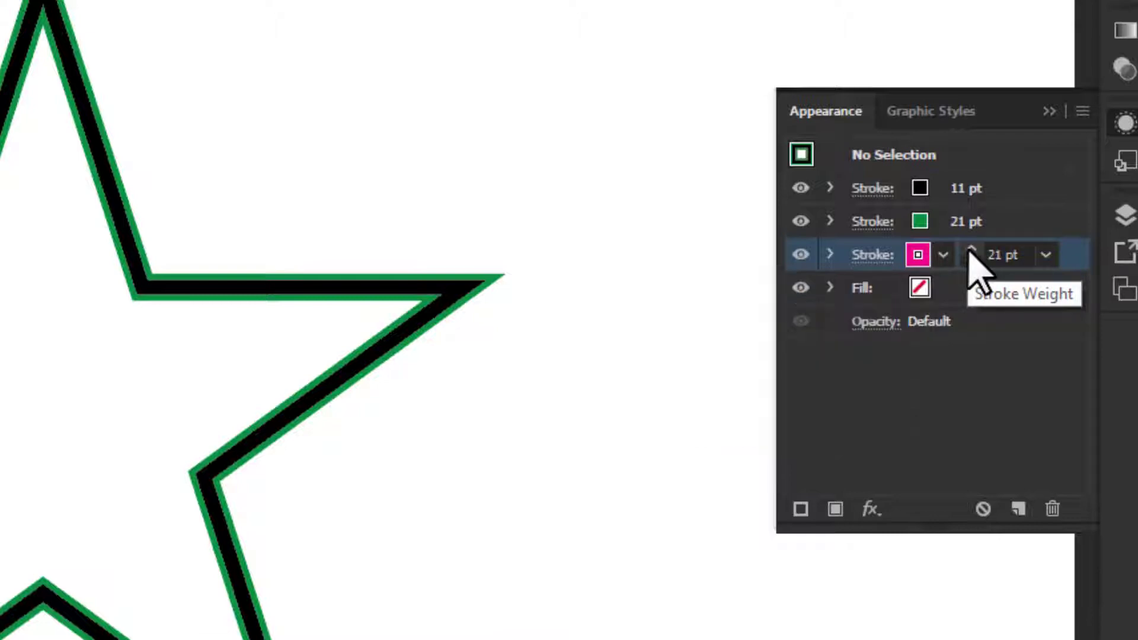
{"action": "left_click", "coordinate": [971, 254]}
{"action": "left_click", "coordinate": [971, 254]}
{"action": "left_click", "coordinate": [971, 253]}
{"action": "left_click", "coordinate": [971, 254]}
{"action": "left_click", "coordinate": [971, 254]}
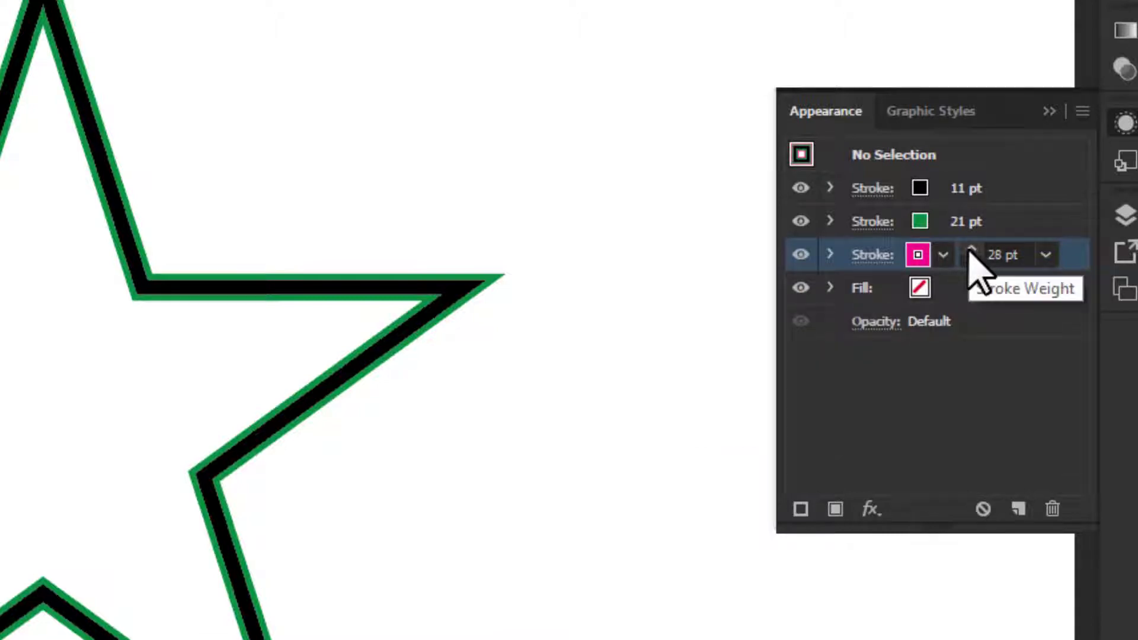
{"action": "left_click", "coordinate": [970, 254]}
{"action": "left_click", "coordinate": [971, 254]}
{"action": "left_click", "coordinate": [971, 254]}
{"action": "left_click", "coordinate": [971, 254]}
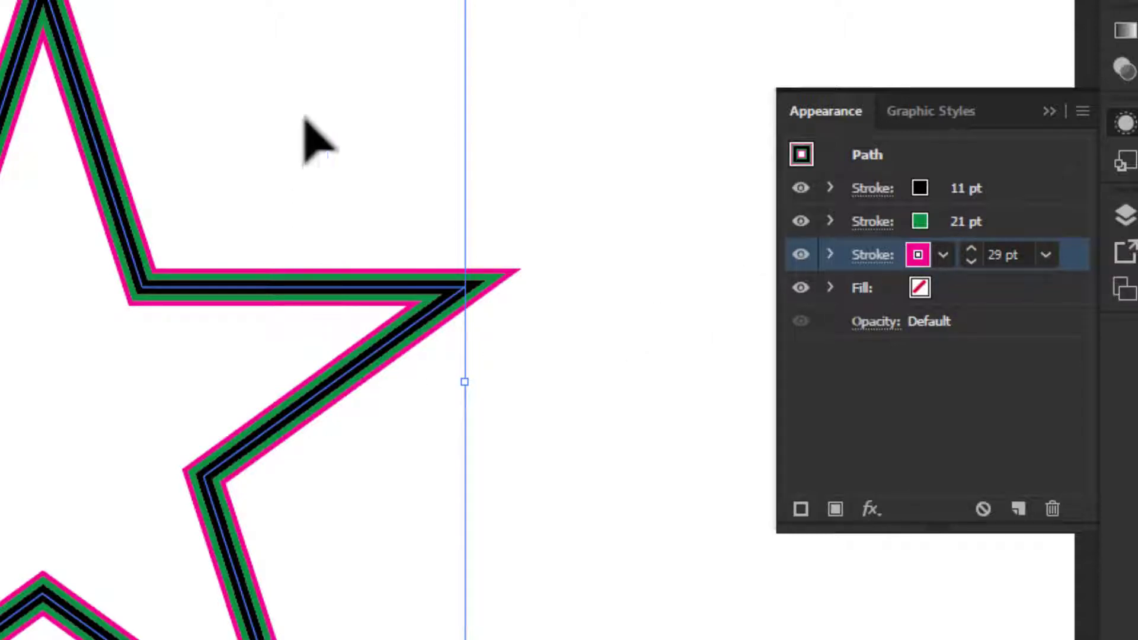
- Open the magenta stroke's colour swatches, enlarge the swatch list and close it without changing the colour
{"action": "scroll", "coordinate": [61, 224], "scroll_direction": "up", "scroll_amount": 3}
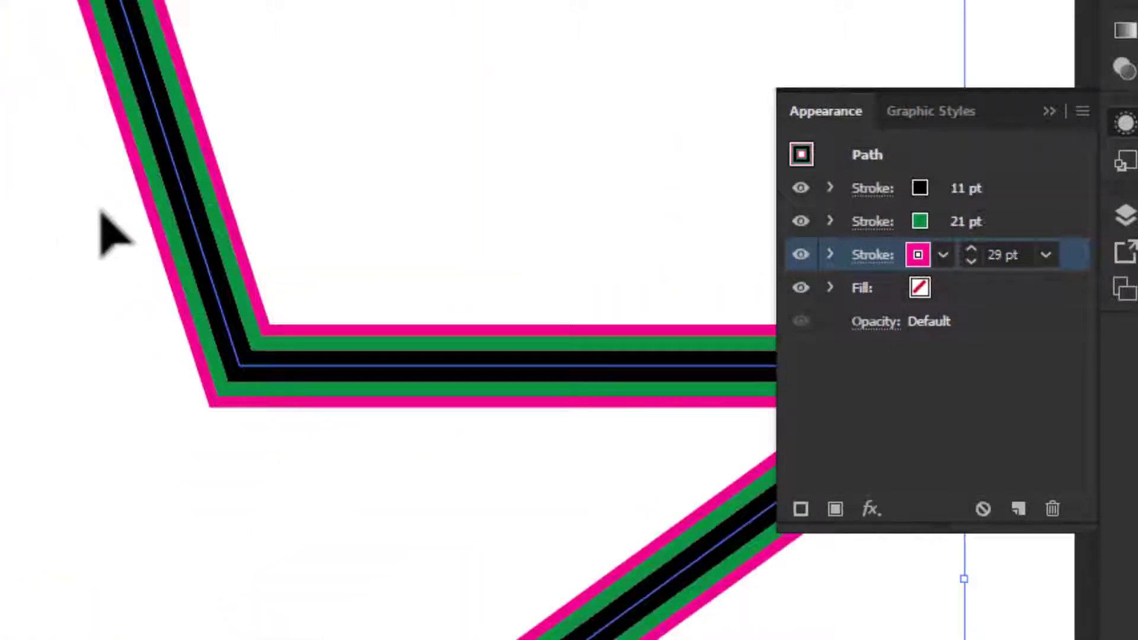
{"action": "scroll", "coordinate": [110, 217], "scroll_direction": "down", "scroll_amount": 3}
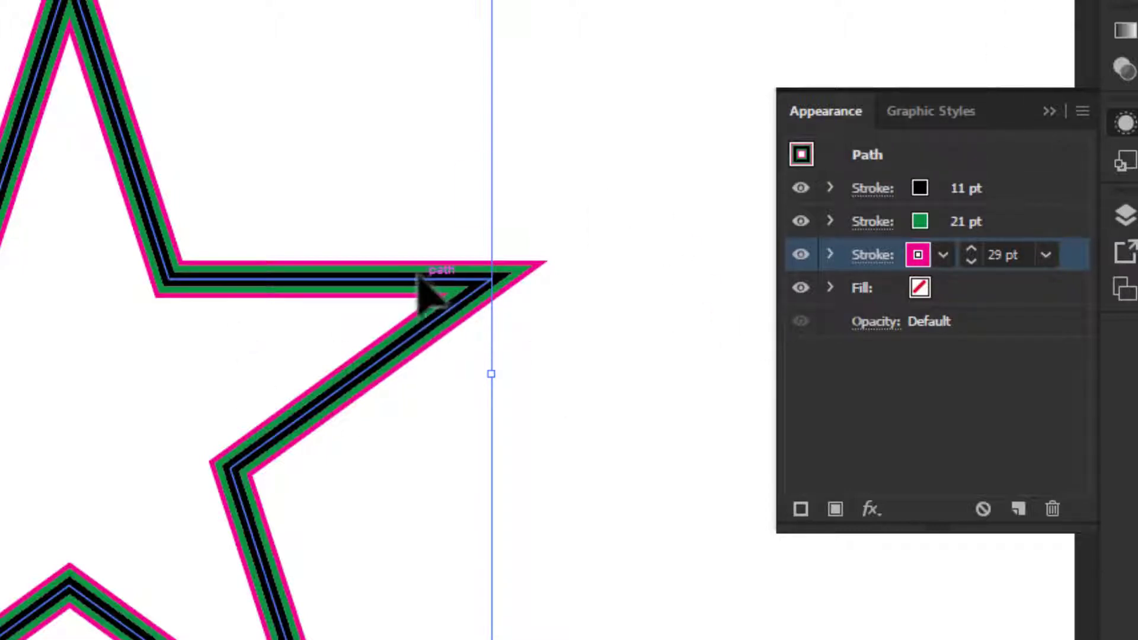
{"action": "scroll", "coordinate": [394, 276], "scroll_direction": "up", "scroll_amount": 4}
{"action": "scroll", "coordinate": [399, 279], "scroll_direction": "down", "scroll_amount": 5}
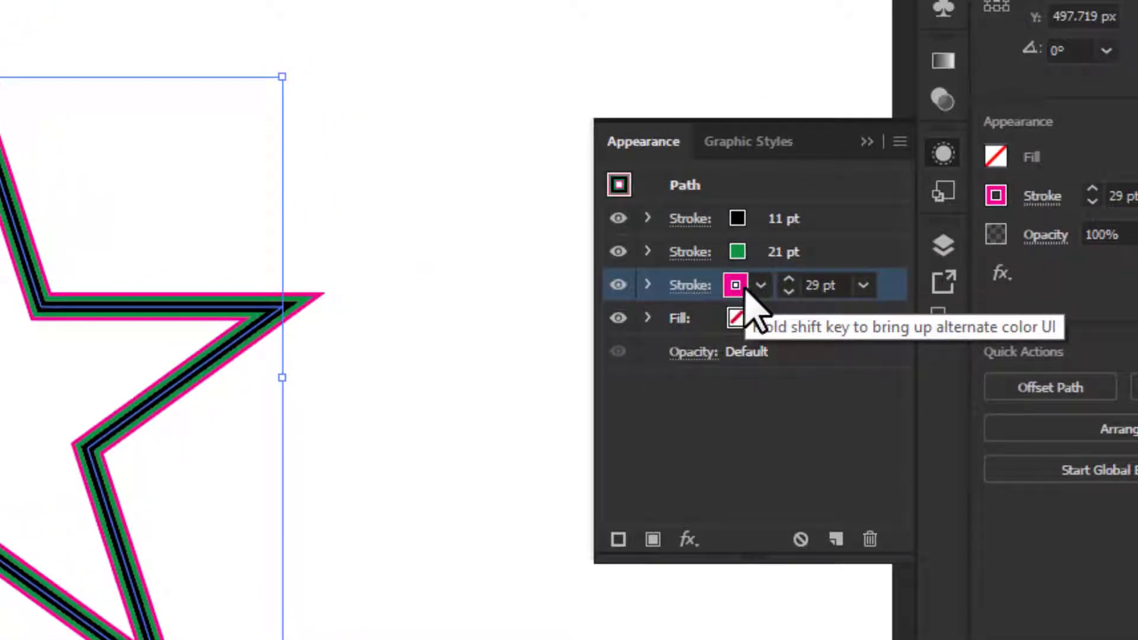
{"action": "left_click", "coordinate": [745, 286]}
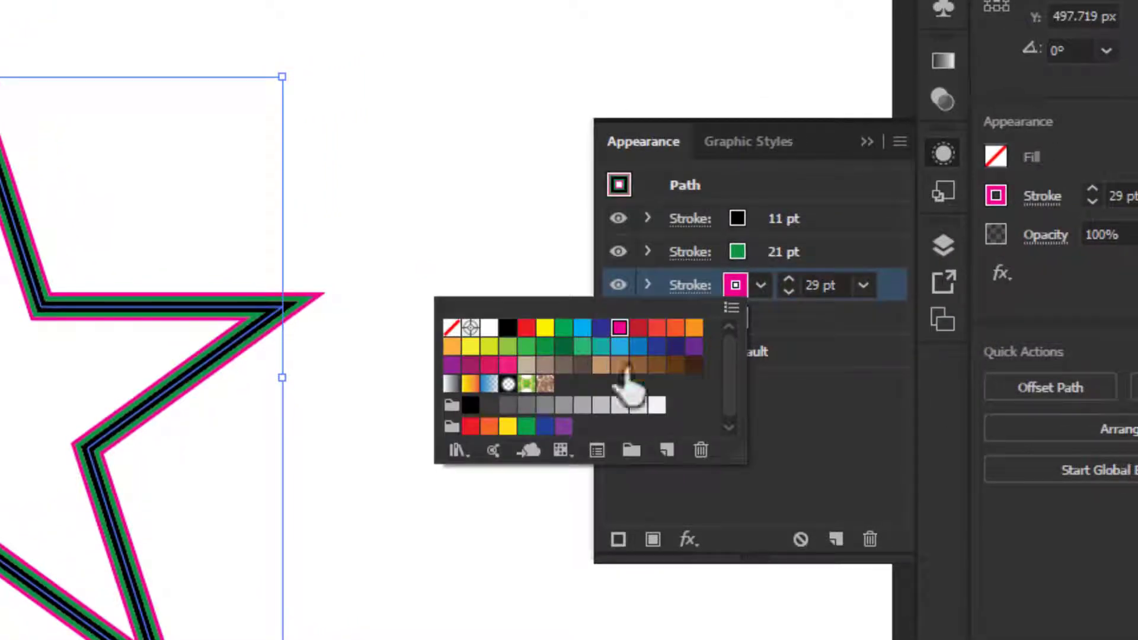
{"action": "left_click_drag", "start_coordinate": [742, 473], "coordinate": [788, 474]}
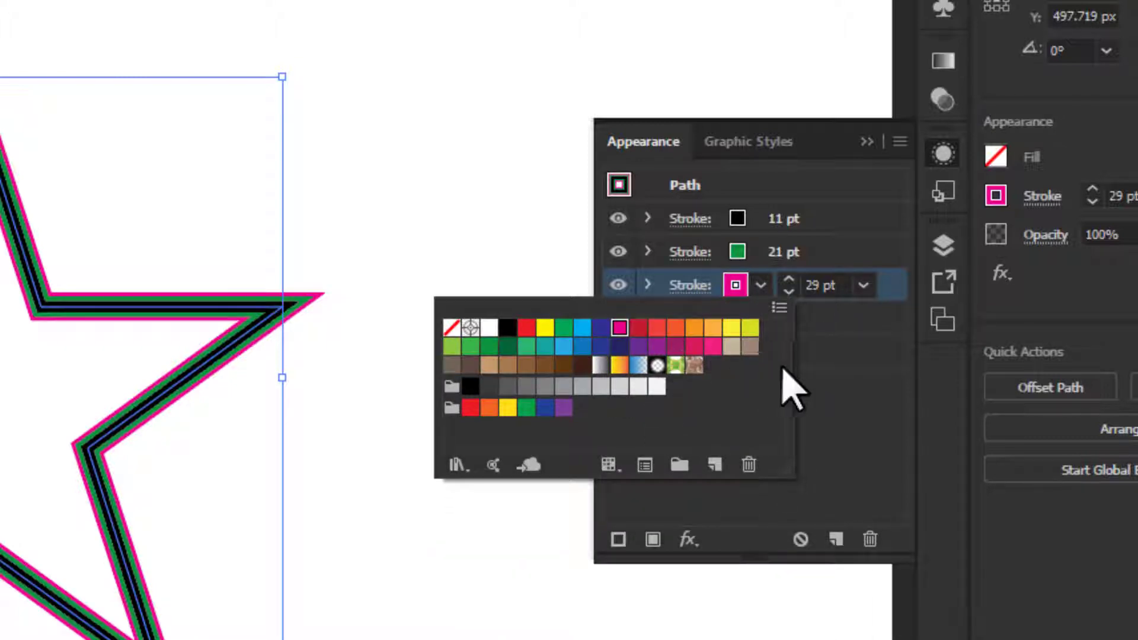
{"action": "left_click", "coordinate": [845, 393]}
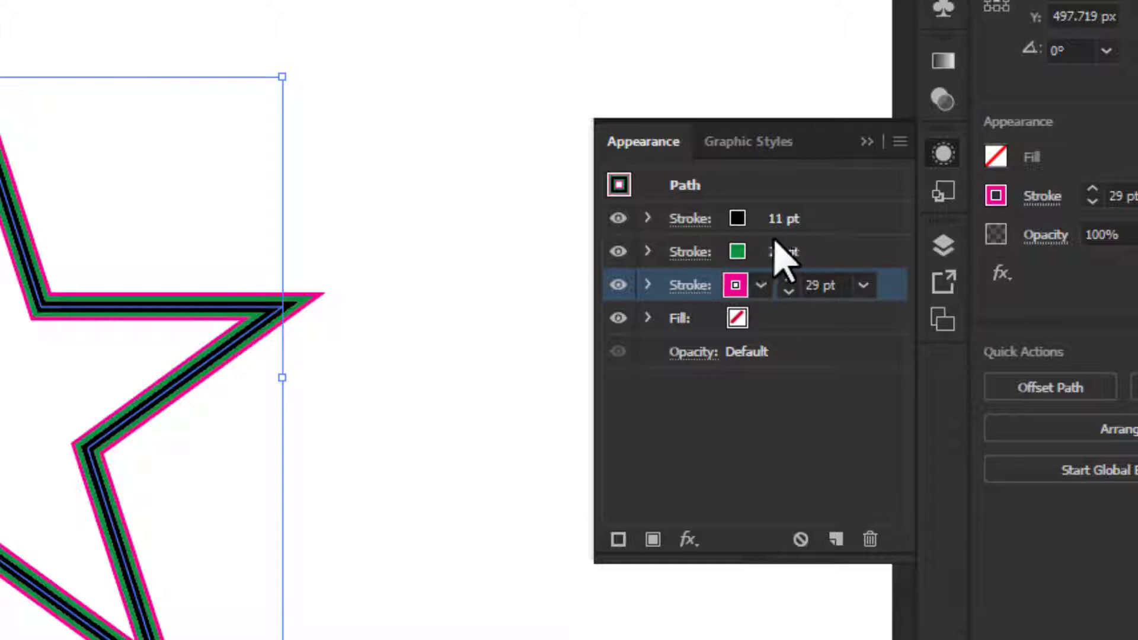
{"action": "left_click", "coordinate": [836, 223]}
{"action": "left_click", "coordinate": [844, 251]}
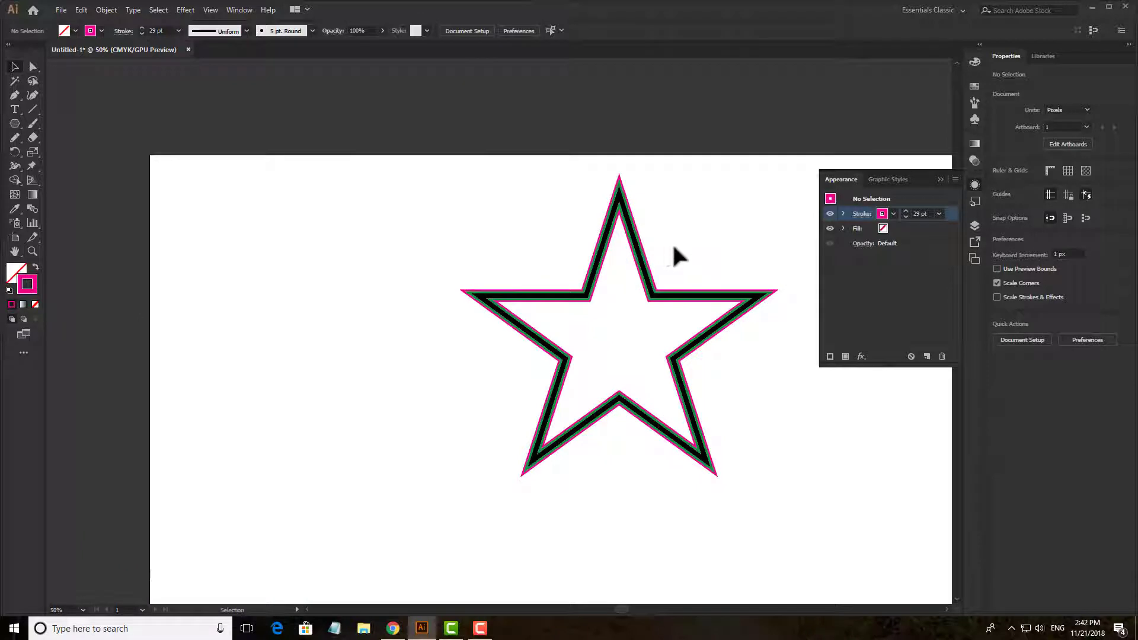
- Move the whole star to the left part of the artboard and deselect it
{"action": "scroll", "coordinate": [695, 252], "scroll_direction": "up", "scroll_amount": 2}
{"action": "left_click_drag", "start_coordinate": [694, 253], "coordinate": [618, 233]}
{"action": "scroll", "coordinate": [663, 222], "scroll_direction": "down", "scroll_amount": 2}
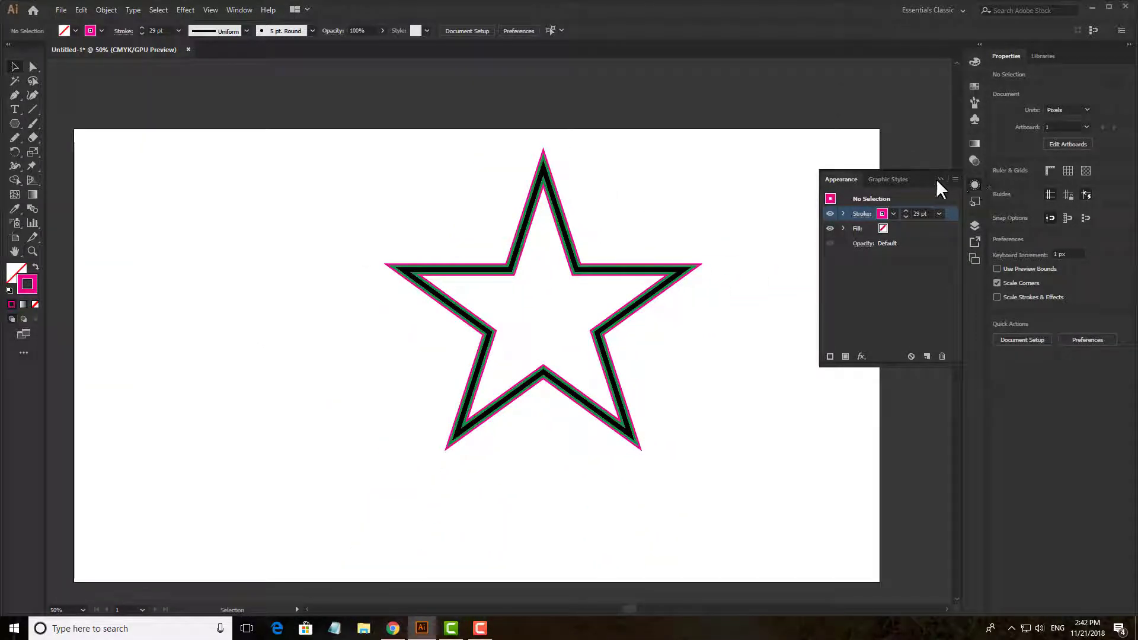
{"action": "left_click", "coordinate": [629, 297]}
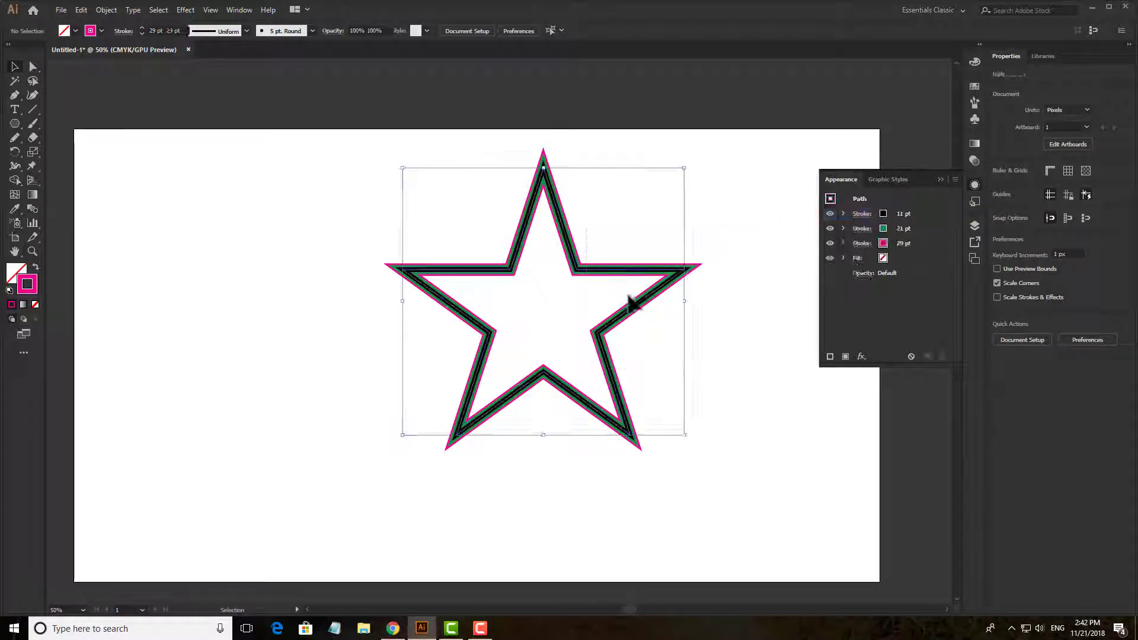
{"action": "left_click_drag", "start_coordinate": [605, 274], "coordinate": [347, 276]}
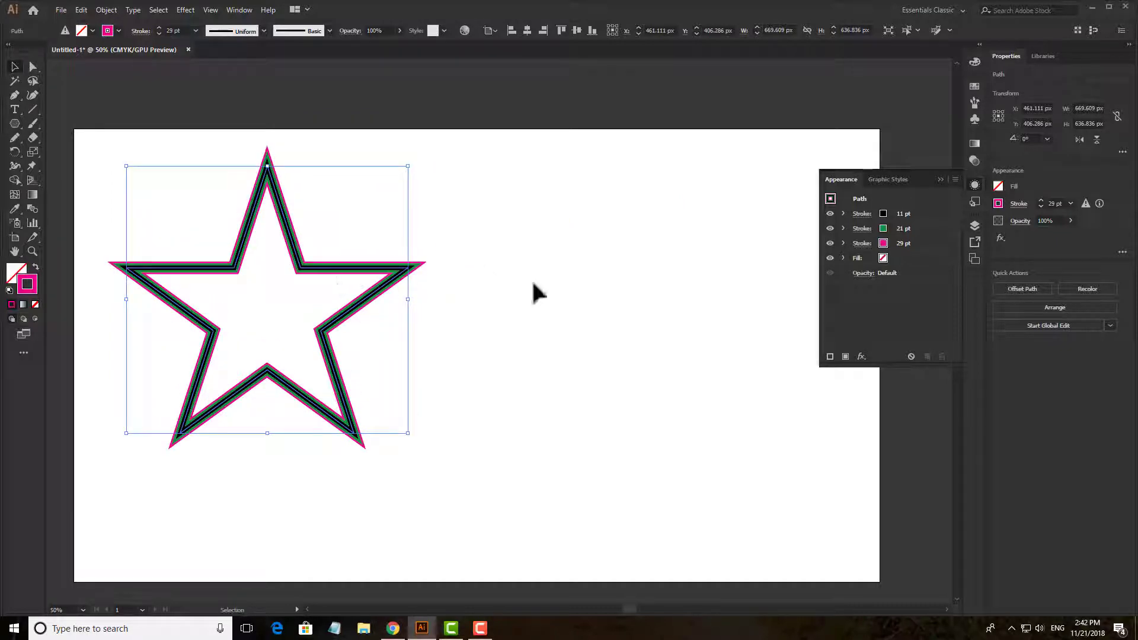
{"action": "left_click_drag", "start_coordinate": [559, 281], "coordinate": [535, 254]}
{"action": "left_click", "coordinate": [658, 227]}
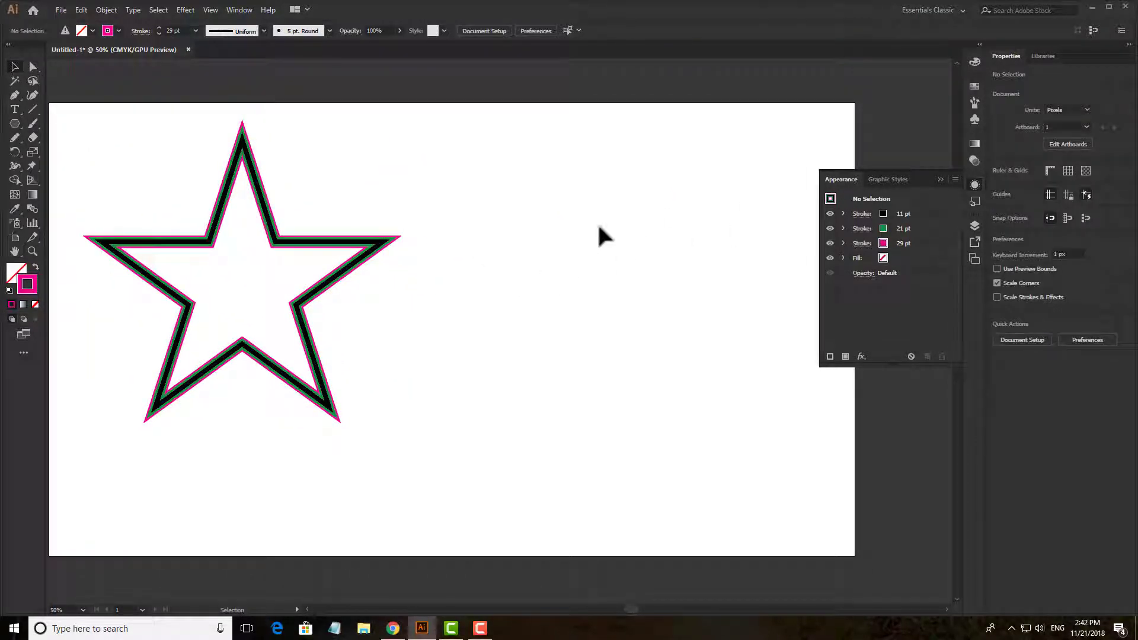
- Reset the fill and stroke to the default white fill and black 1 pt stroke, and activate the Pencil tool
{"action": "left_click", "coordinate": [16, 123]}
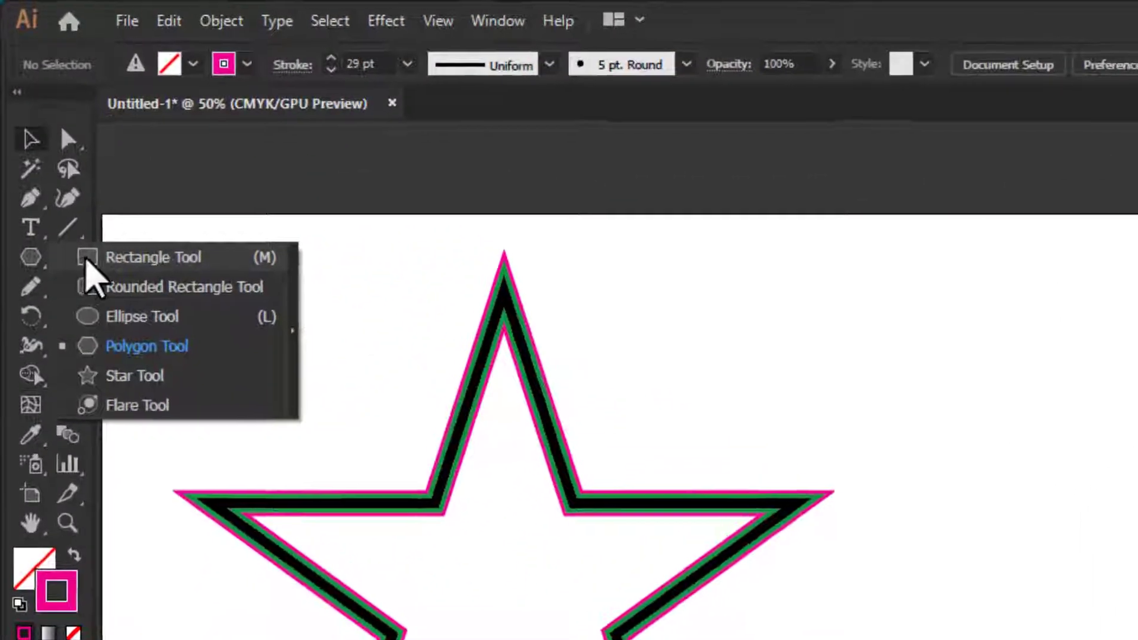
{"action": "left_click", "coordinate": [89, 258]}
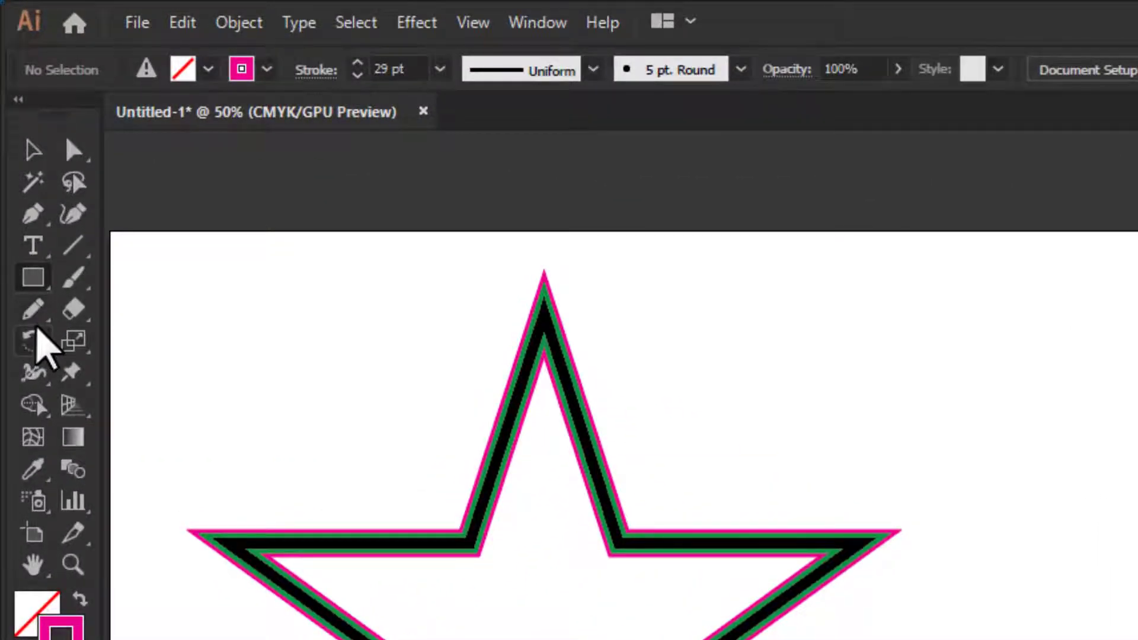
{"action": "key", "text": "s"}
{"action": "key", "text": "d"}
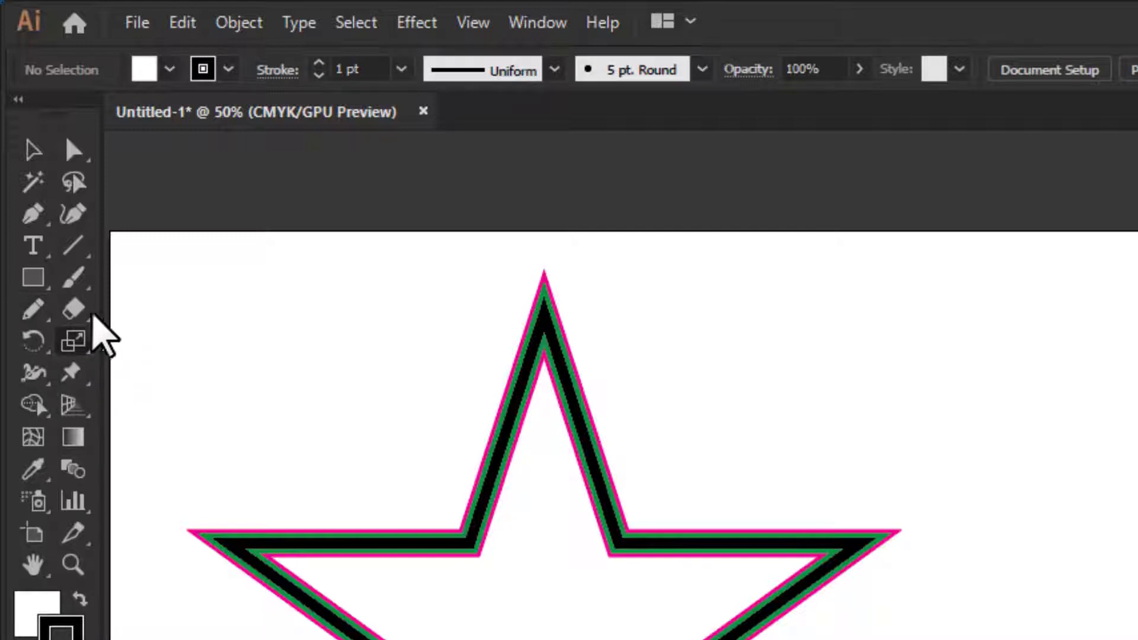
{"action": "left_click", "coordinate": [29, 307]}
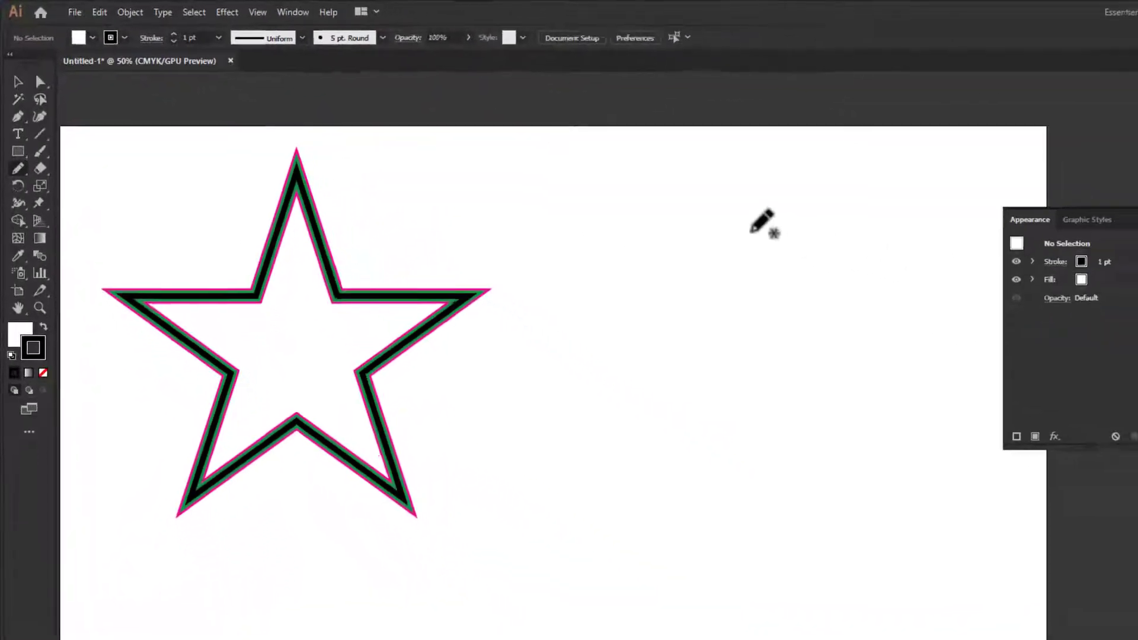
{"action": "mouse_move", "coordinate": [831, 198]}
{"action": "left_mouse_down"}
{"action": "mouse_move", "coordinate": [767, 429]}
{"action": "mouse_move", "coordinate": [642, 381]}
{"action": "left_mouse_up"}
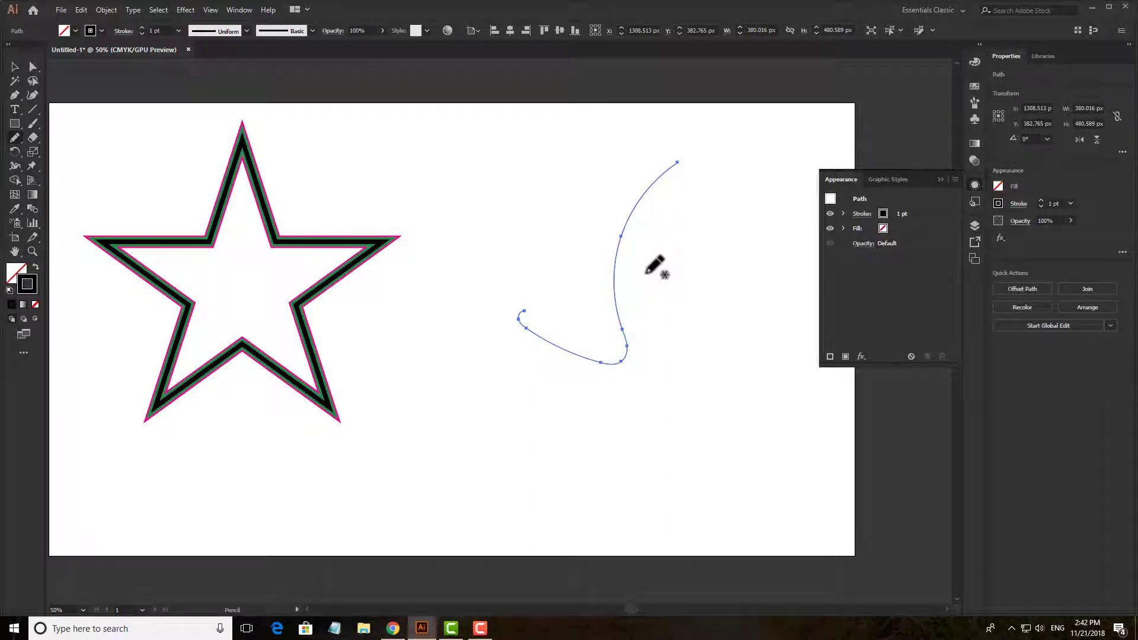
{"action": "key", "text": "ctrl+z"}
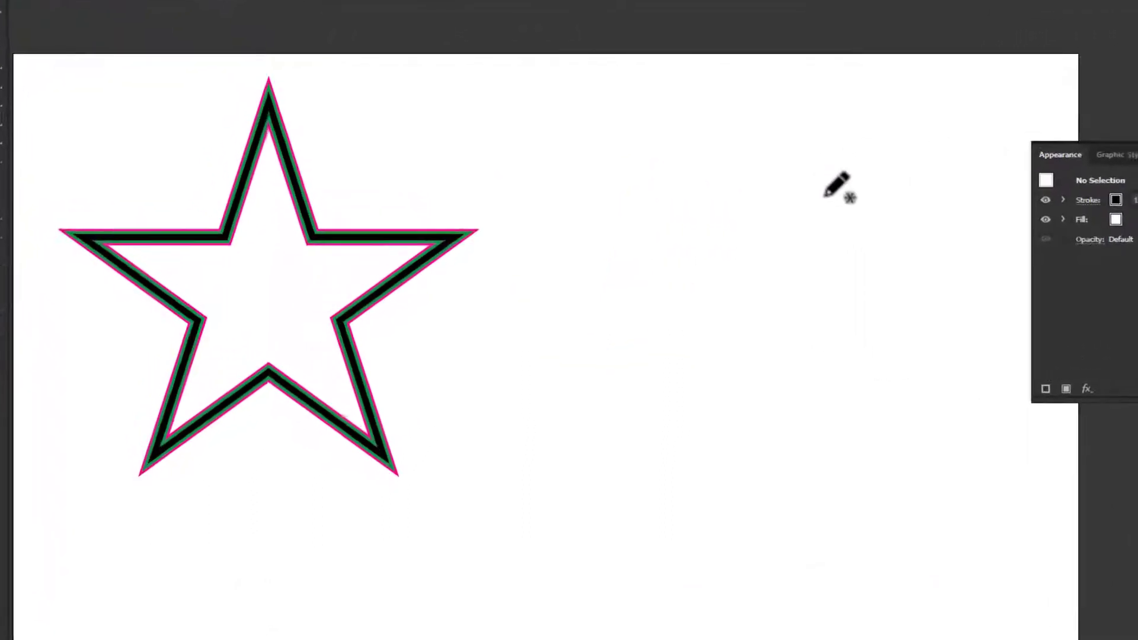
{"action": "mouse_move", "coordinate": [902, 133]}
{"action": "left_mouse_down"}
{"action": "mouse_move", "coordinate": [836, 233]}
{"action": "mouse_move", "coordinate": [673, 393]}
{"action": "mouse_move", "coordinate": [665, 368]}
{"action": "left_mouse_up"}
{"action": "key", "text": "ctrl+z"}
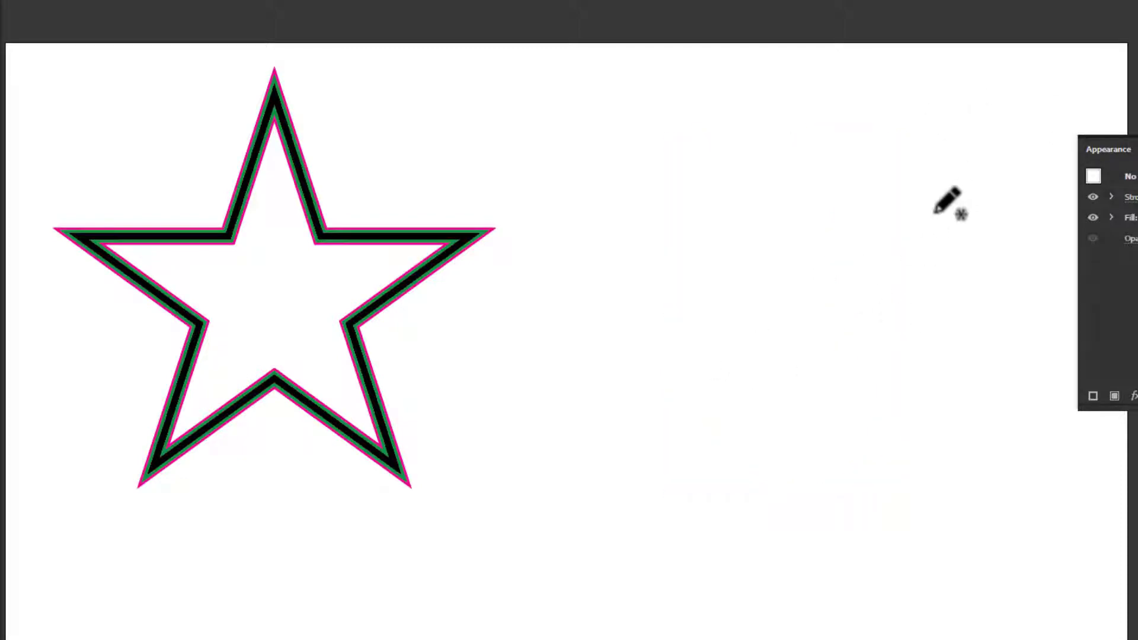
{"action": "mouse_move", "coordinate": [889, 136]}
{"action": "left_mouse_down"}
{"action": "mouse_move", "coordinate": [660, 581]}
{"action": "mouse_move", "coordinate": [646, 521]}
{"action": "left_mouse_up"}
{"action": "key", "text": "ctrl+z"}
{"action": "mouse_move", "coordinate": [884, 148]}
{"action": "left_mouse_down"}
{"action": "mouse_move", "coordinate": [797, 328]}
{"action": "mouse_move", "coordinate": [675, 515]}
{"action": "left_mouse_up"}
{"action": "key", "text": "ctrl+z"}
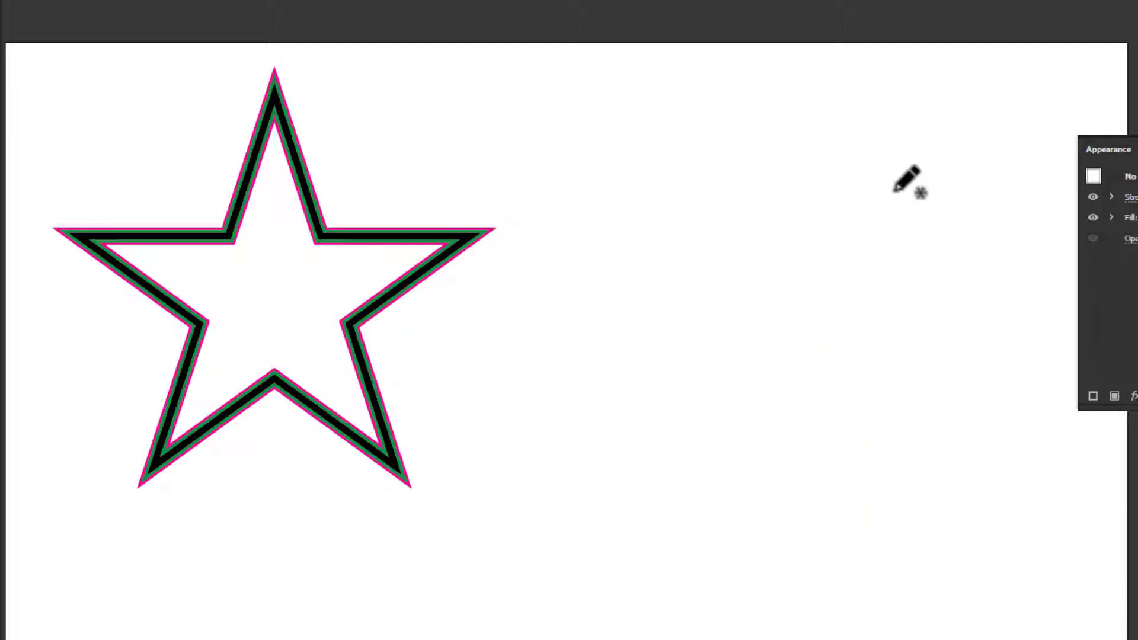
{"action": "left_click_drag", "start_coordinate": [892, 142], "coordinate": [680, 490]}
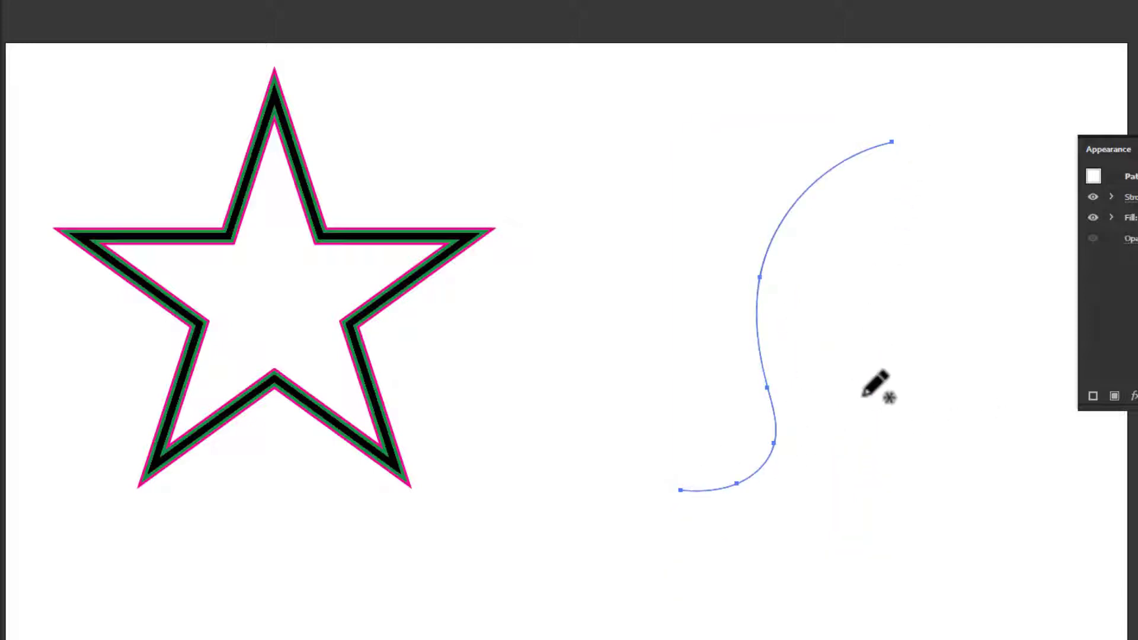
{"action": "scroll", "coordinate": [800, 416], "scroll_direction": "up", "scroll_amount": 1}
{"action": "scroll", "coordinate": [799, 416], "scroll_direction": "down", "scroll_amount": 1}
{"action": "key", "text": "ctrl+z"}
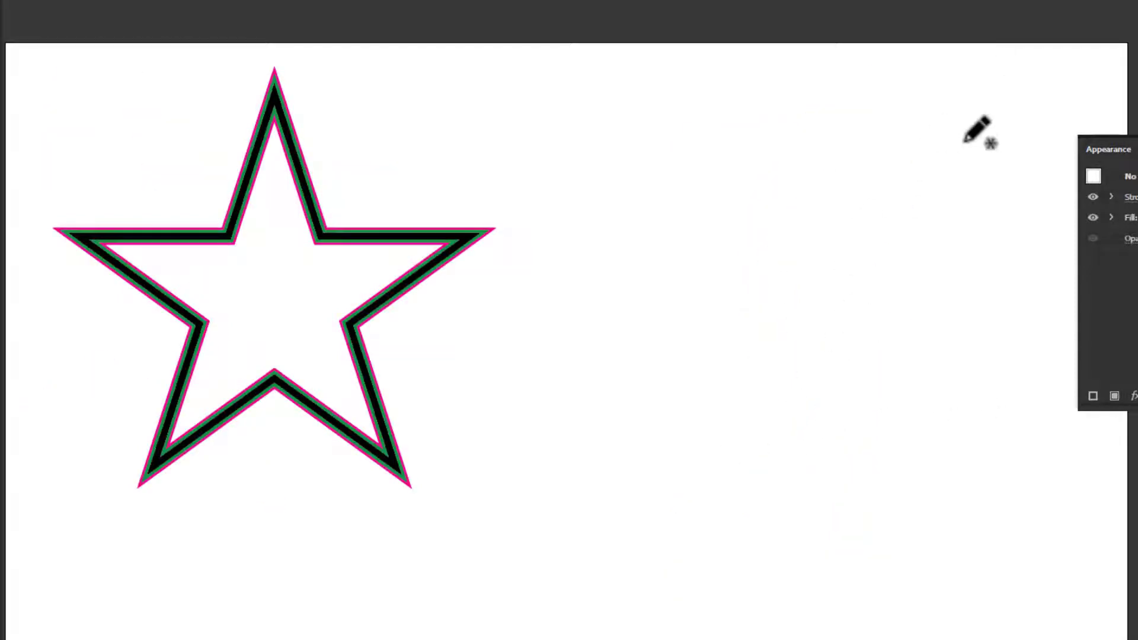
- Draw a freehand S-shaped open curve on the empty area beside the star with the Pencil tool and select it
{"action": "mouse_move", "coordinate": [915, 126]}
{"action": "left_mouse_down"}
{"action": "mouse_move", "coordinate": [823, 293]}
{"action": "mouse_move", "coordinate": [676, 362]}
{"action": "left_mouse_up"}
{"action": "scroll", "coordinate": [826, 351], "scroll_direction": "up", "scroll_amount": 1}
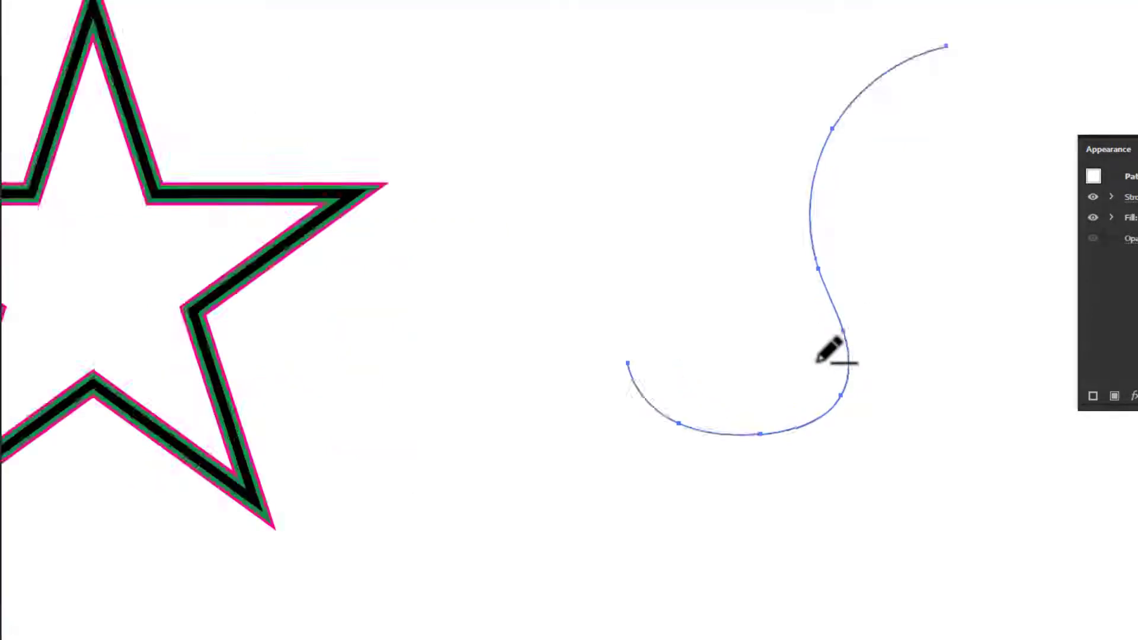
{"action": "left_click_drag", "start_coordinate": [871, 294], "coordinate": [794, 415]}
{"action": "key", "text": "v"}
{"action": "left_click", "coordinate": [545, 248]}
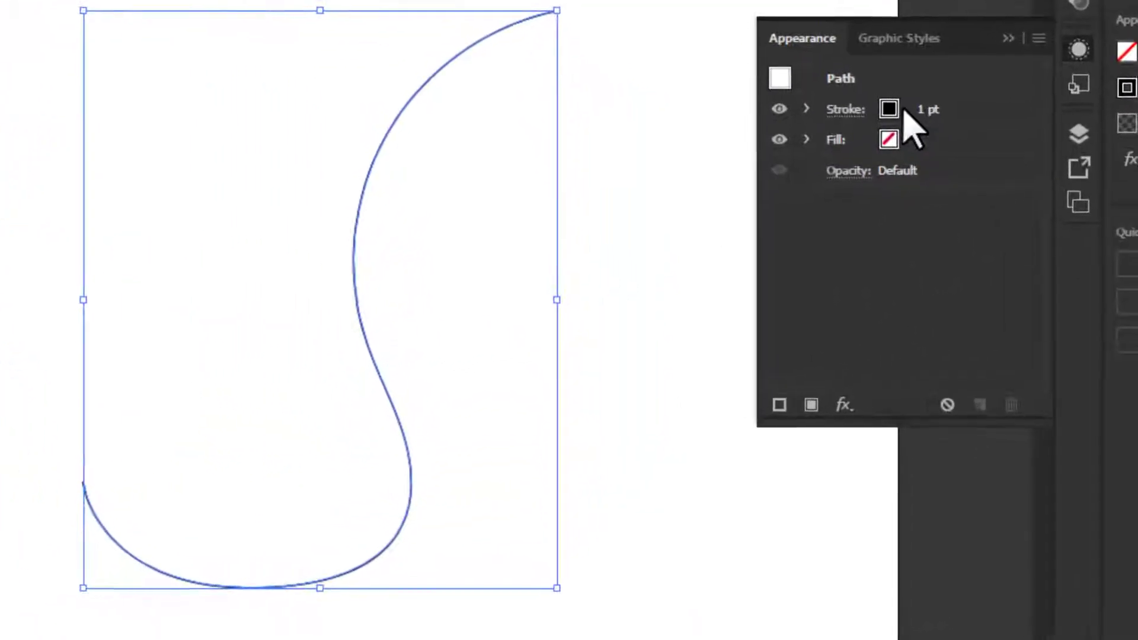
- Set the curve's black stroke weight to 40 pt in its appearance attributes
{"action": "left_click", "coordinate": [965, 112]}
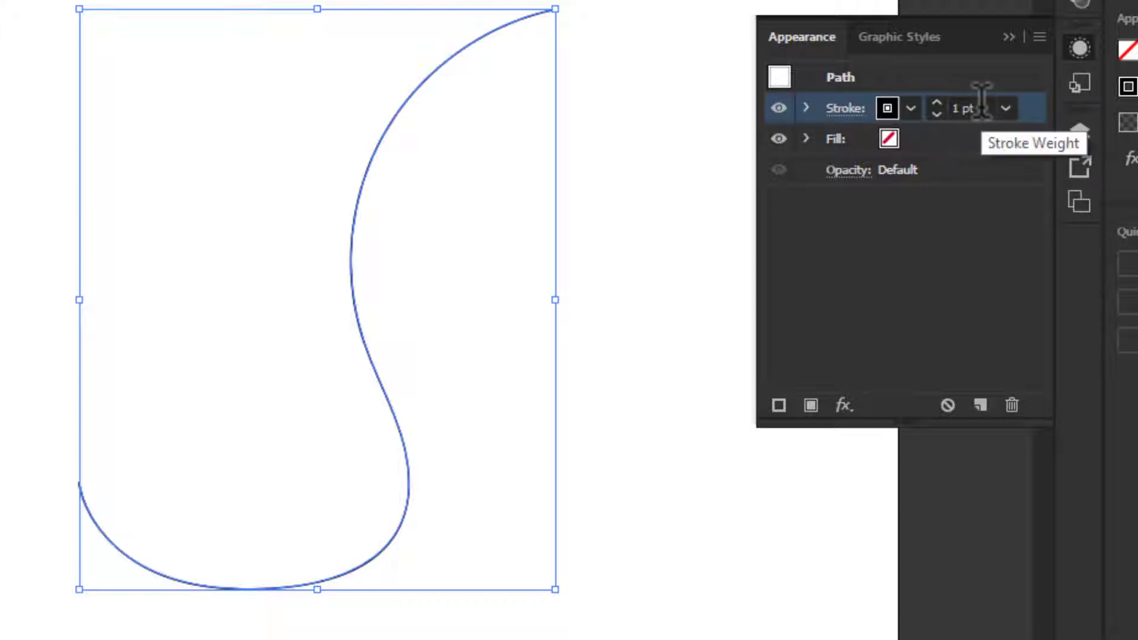
{"action": "left_click", "coordinate": [936, 103]}
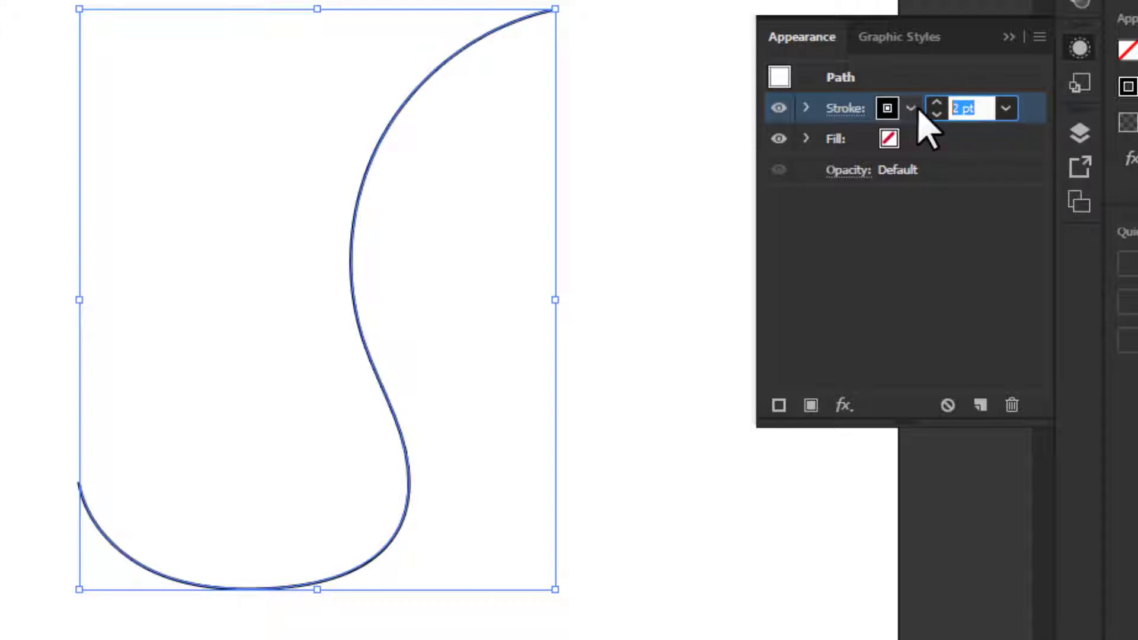
{"action": "type", "text": "40"}
{"action": "key", "text": "Return"}
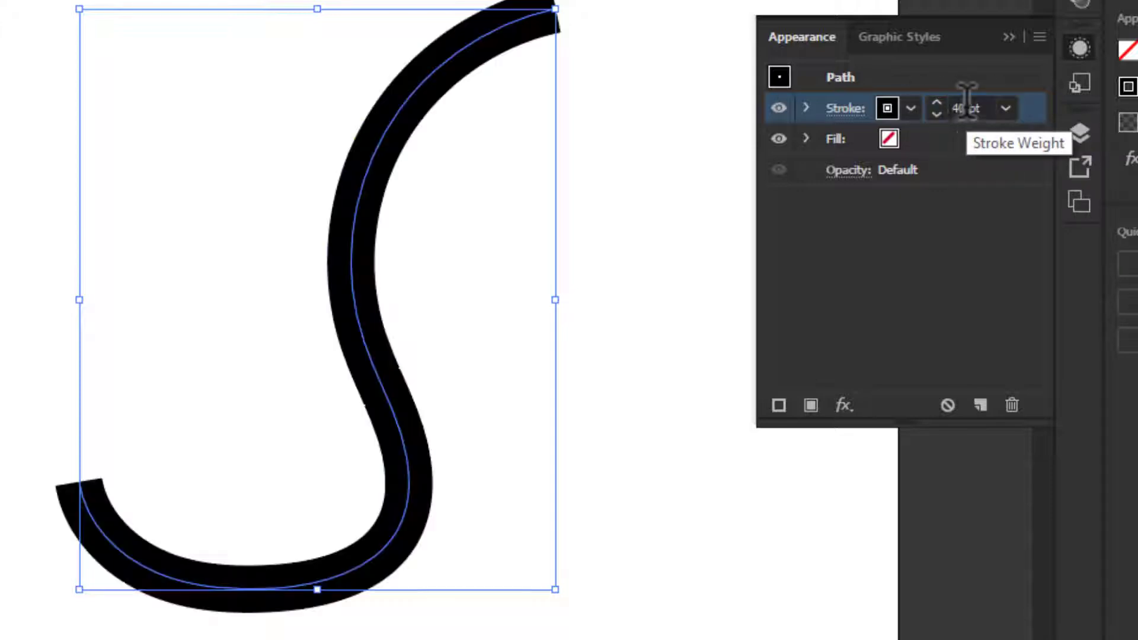
- Recolour the curve's stroke with the C=0 M=0 Y=0 K=70 grey swatch and set its weight to 51 pt
{"action": "left_click", "coordinate": [883, 112]}
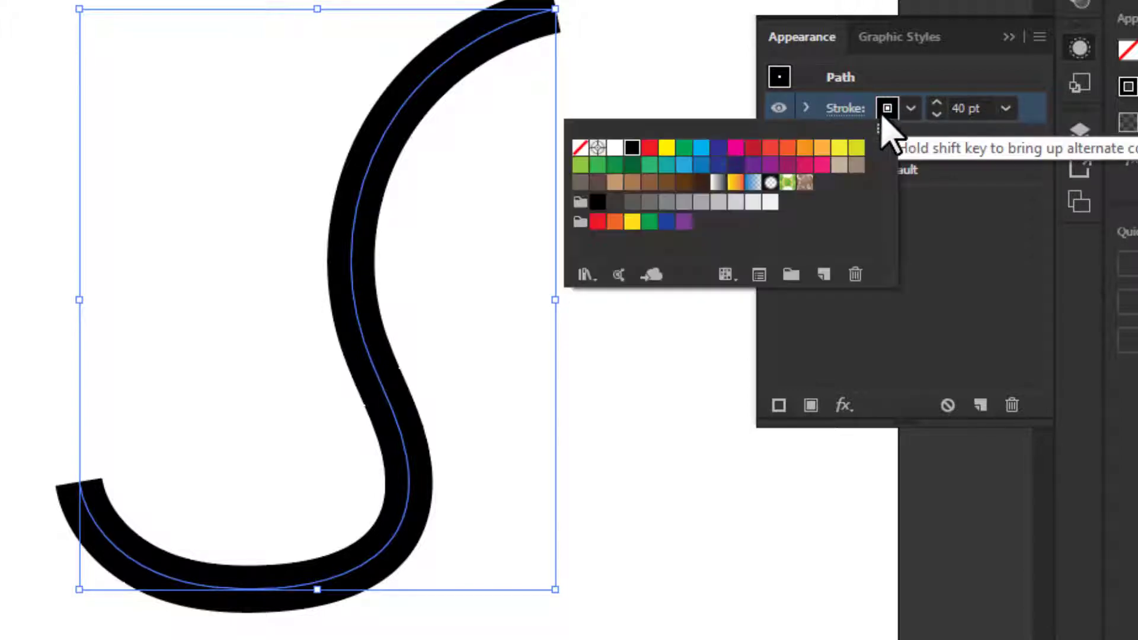
{"action": "left_click", "coordinate": [639, 204]}
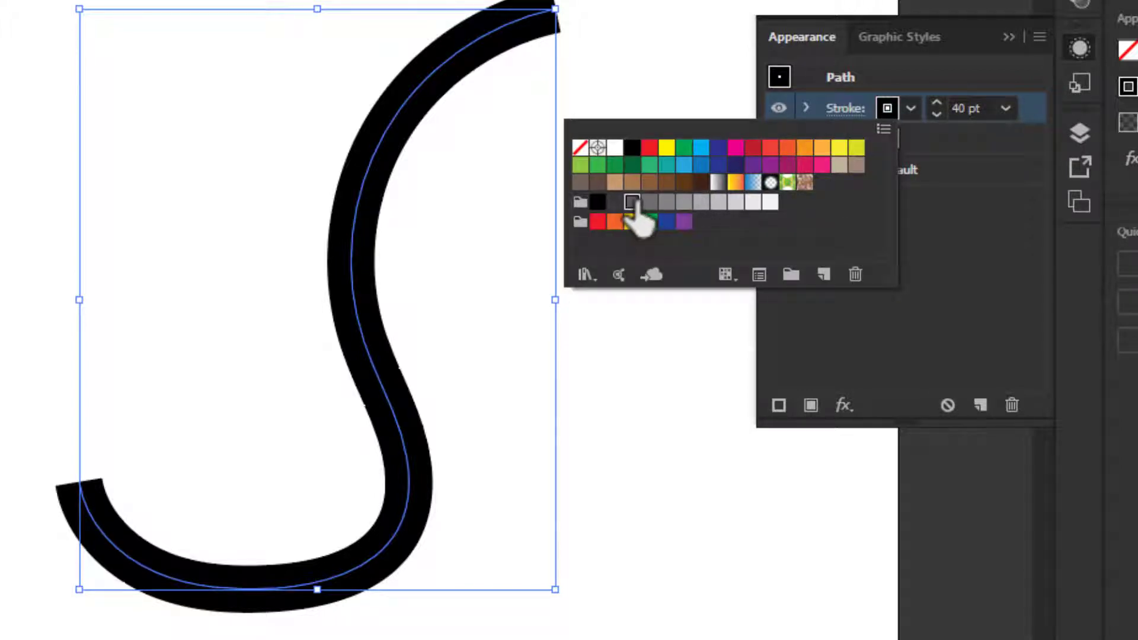
{"action": "left_click", "coordinate": [649, 205]}
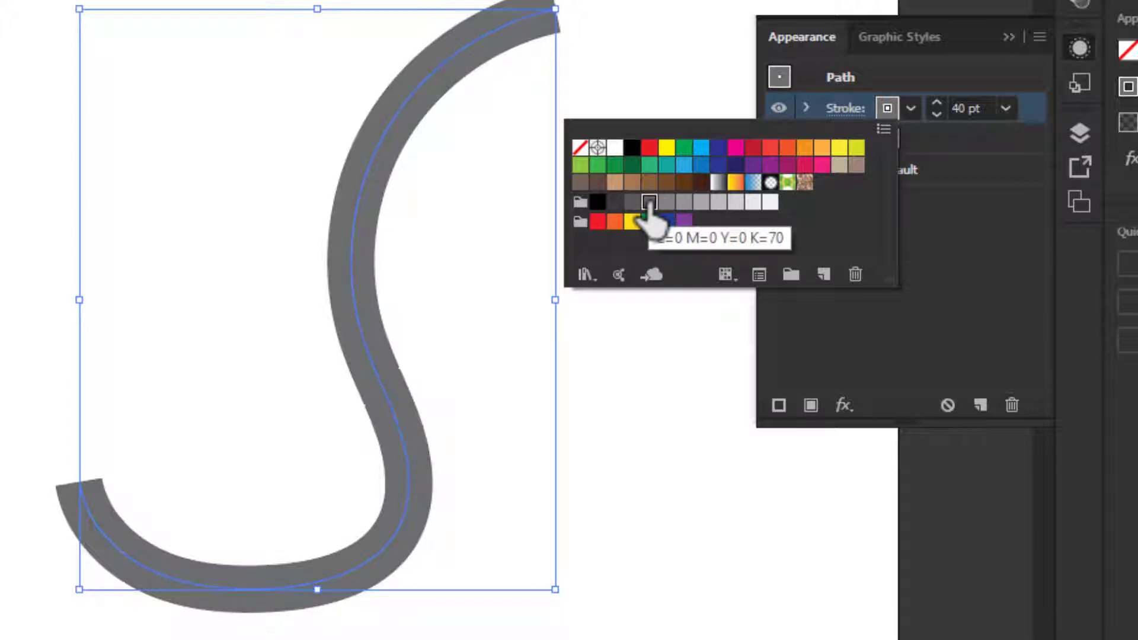
{"action": "left_click", "coordinate": [987, 261]}
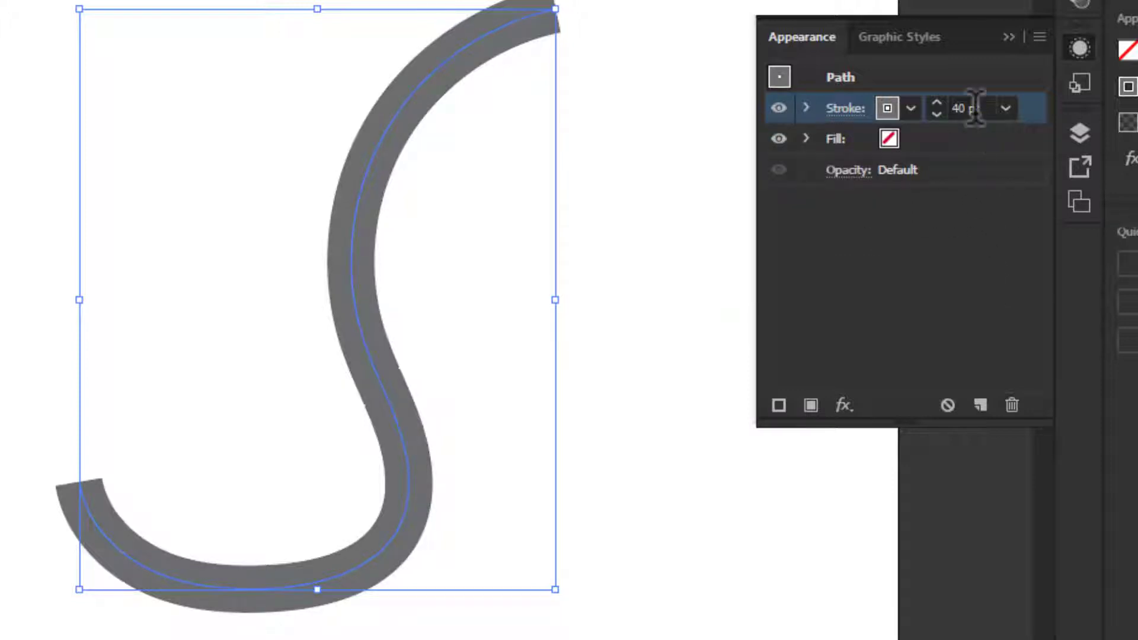
{"action": "scroll", "coordinate": [975, 107], "scroll_direction": "up", "scroll_amount": 9}
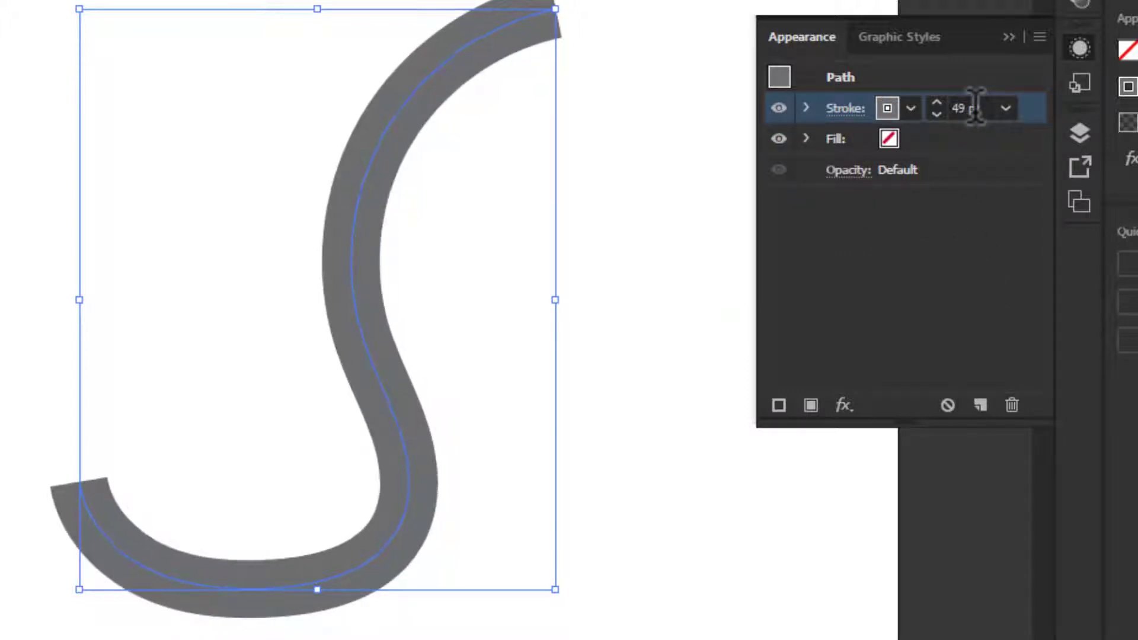
{"action": "scroll", "coordinate": [975, 108], "scroll_direction": "up", "scroll_amount": 2}
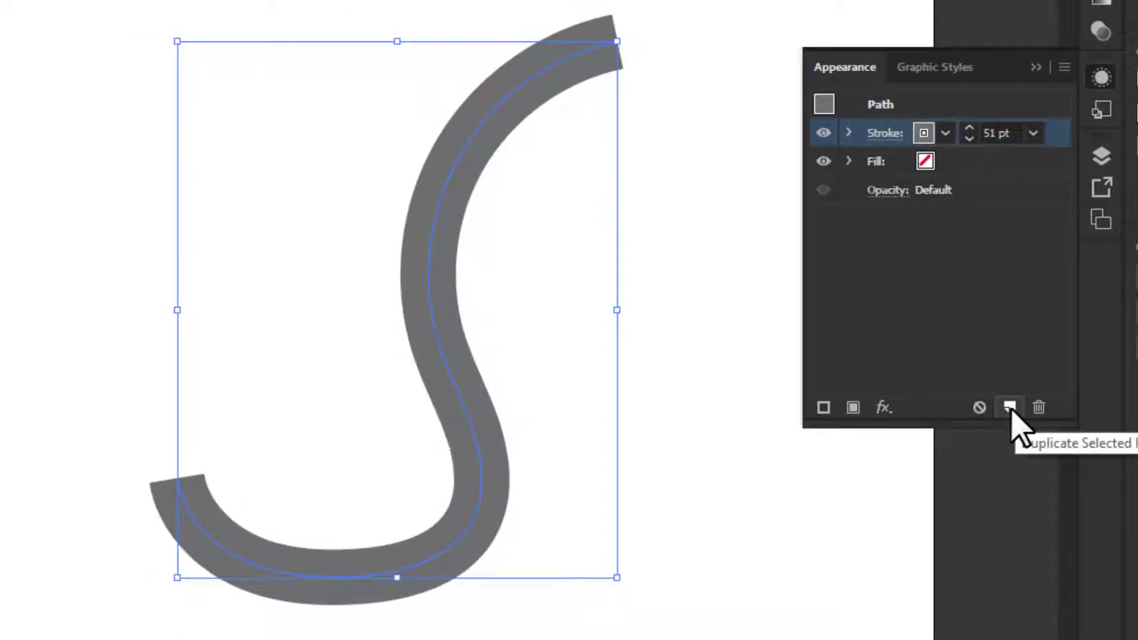
- Duplicate the curve's grey stroke and colour the lower copy black
{"action": "left_click", "coordinate": [1010, 407]}
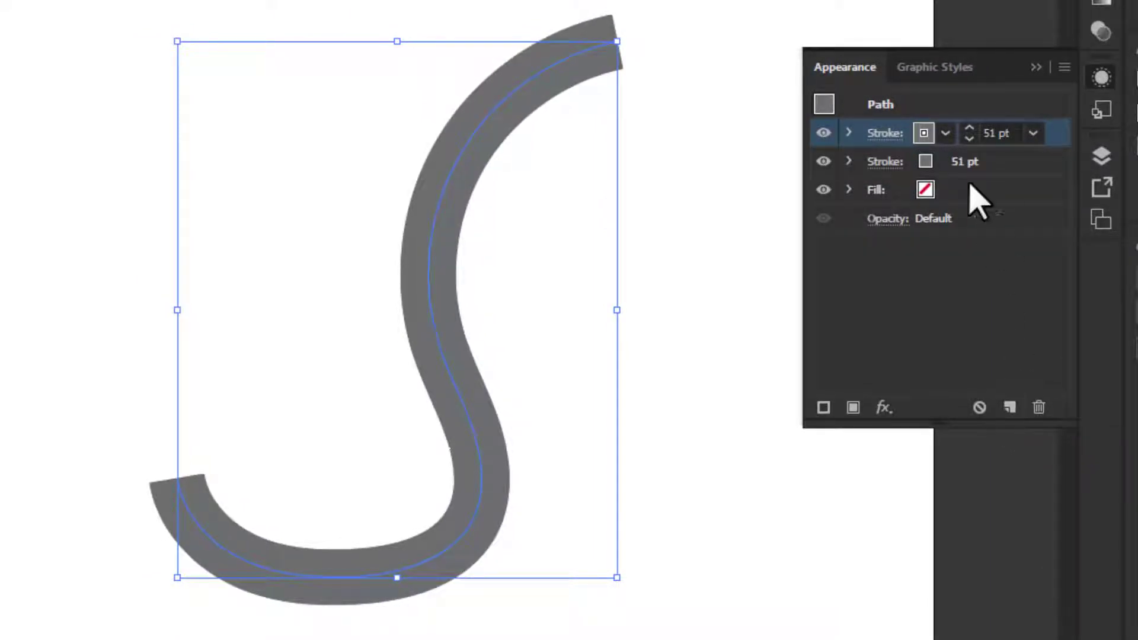
{"action": "left_click", "coordinate": [1013, 162]}
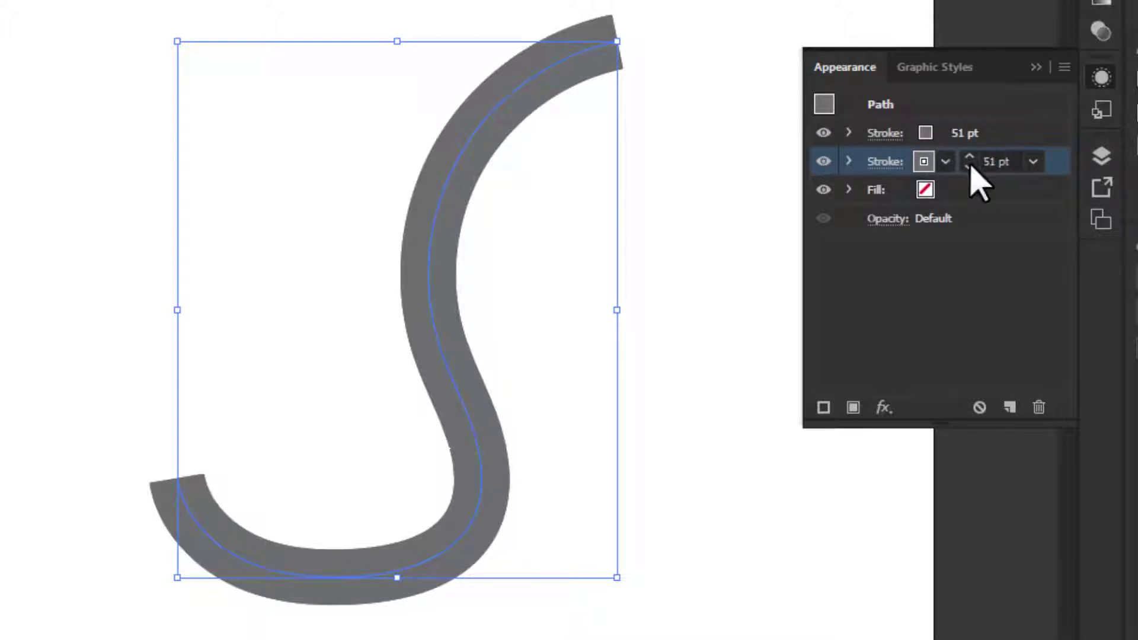
{"action": "left_click", "coordinate": [931, 169]}
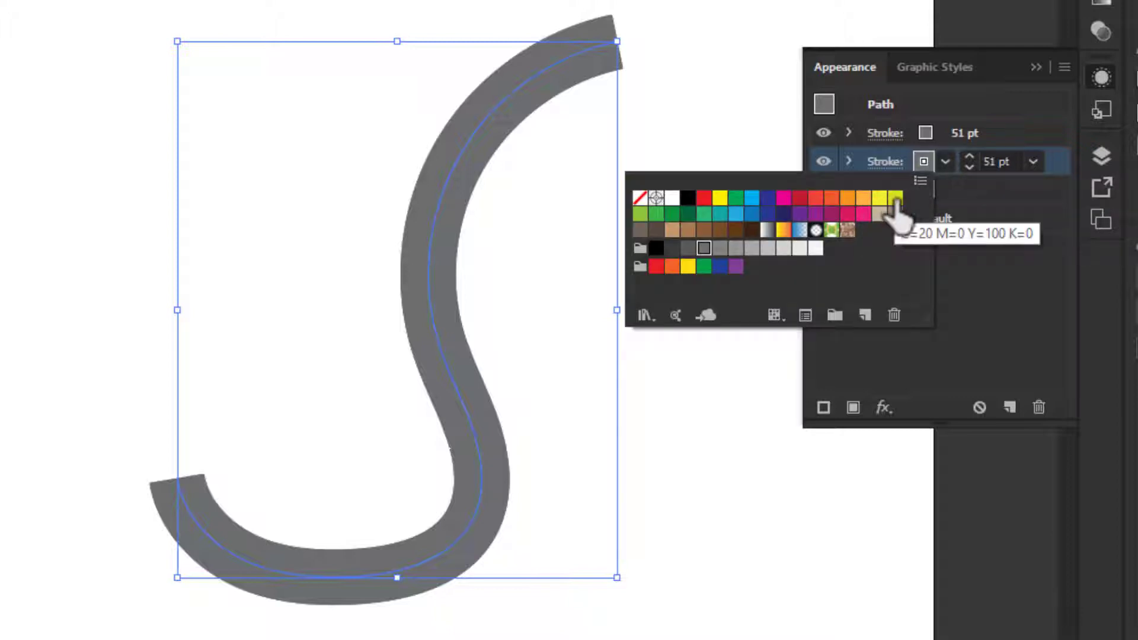
{"action": "left_click", "coordinate": [688, 197]}
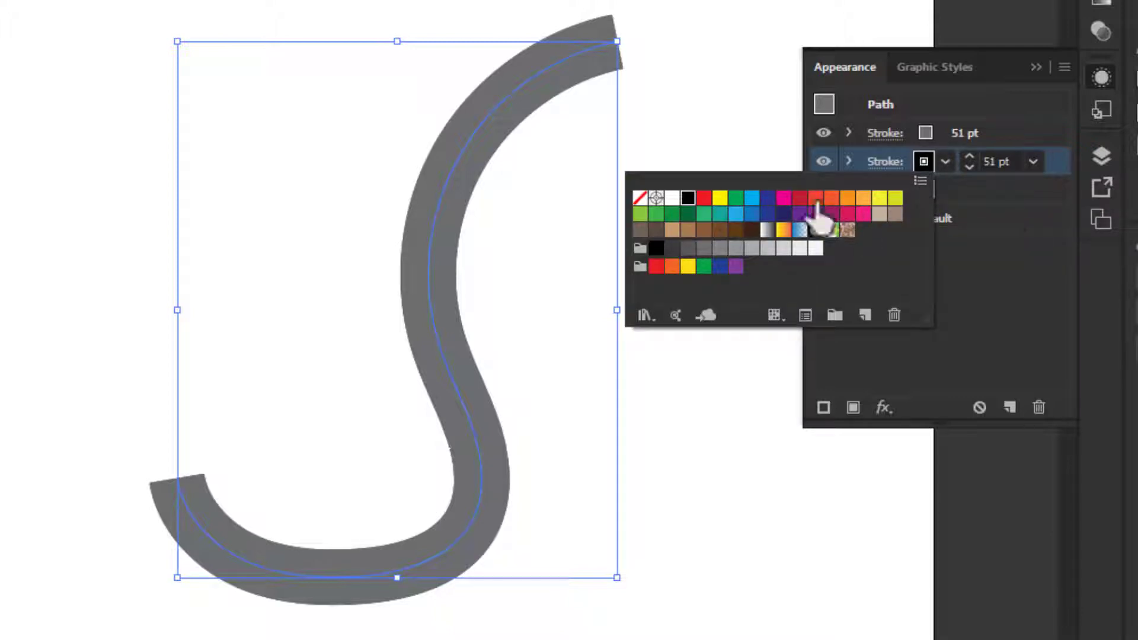
- Set the weight of the black stroke beneath the grey one to 58 pt
{"action": "left_click", "coordinate": [1011, 157]}
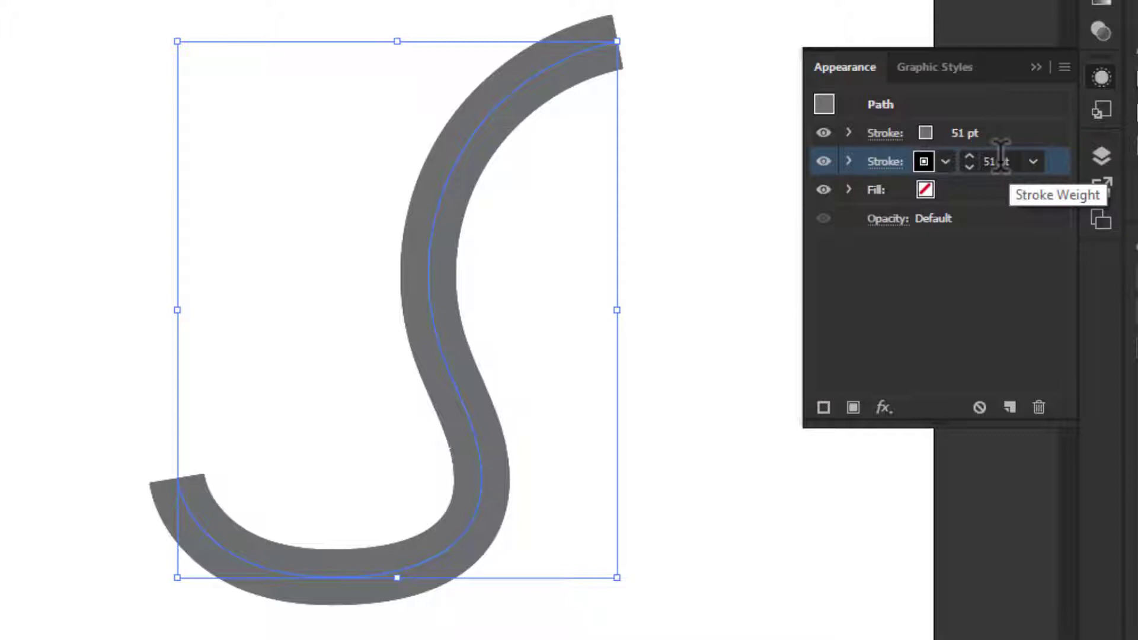
{"action": "key", "text": "Up"}
{"action": "key", "text": "Up"}
{"action": "key", "text": "Up"}
{"action": "key", "text": "Up"}
{"action": "key", "text": "Up"}
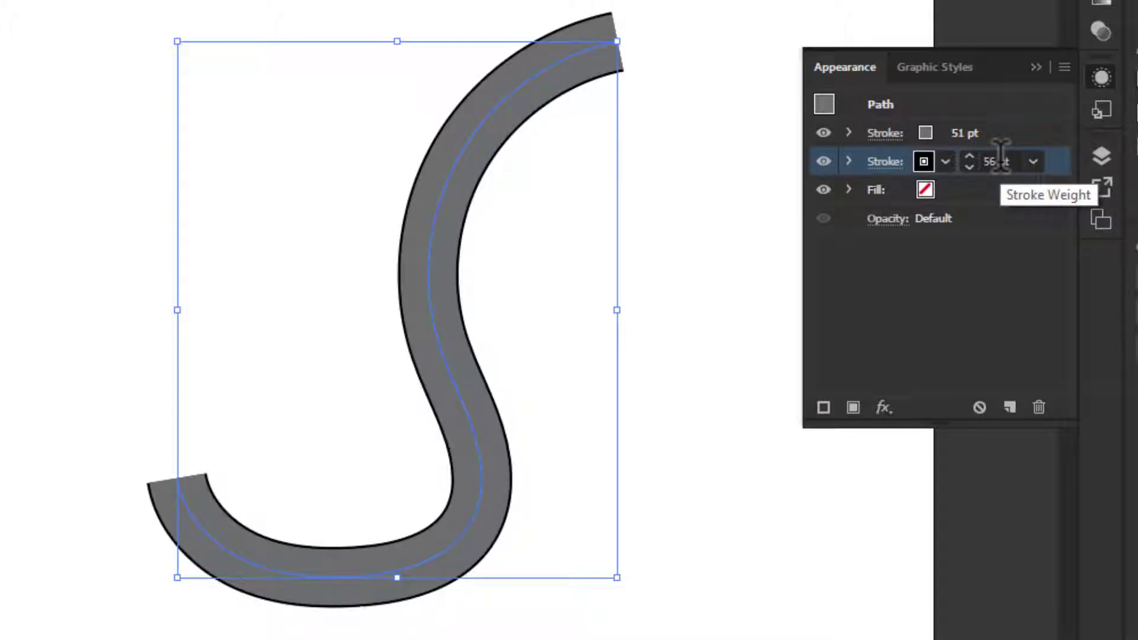
{"action": "key", "text": "Up"}
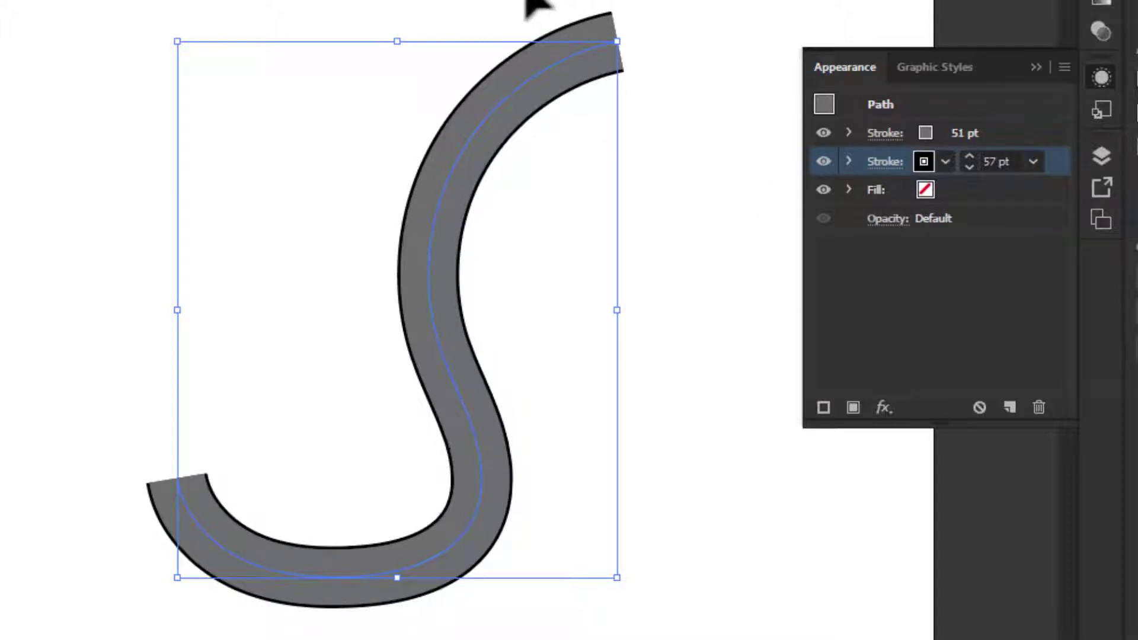
{"action": "left_click", "coordinate": [508, 30]}
{"action": "left_click", "coordinate": [480, 187]}
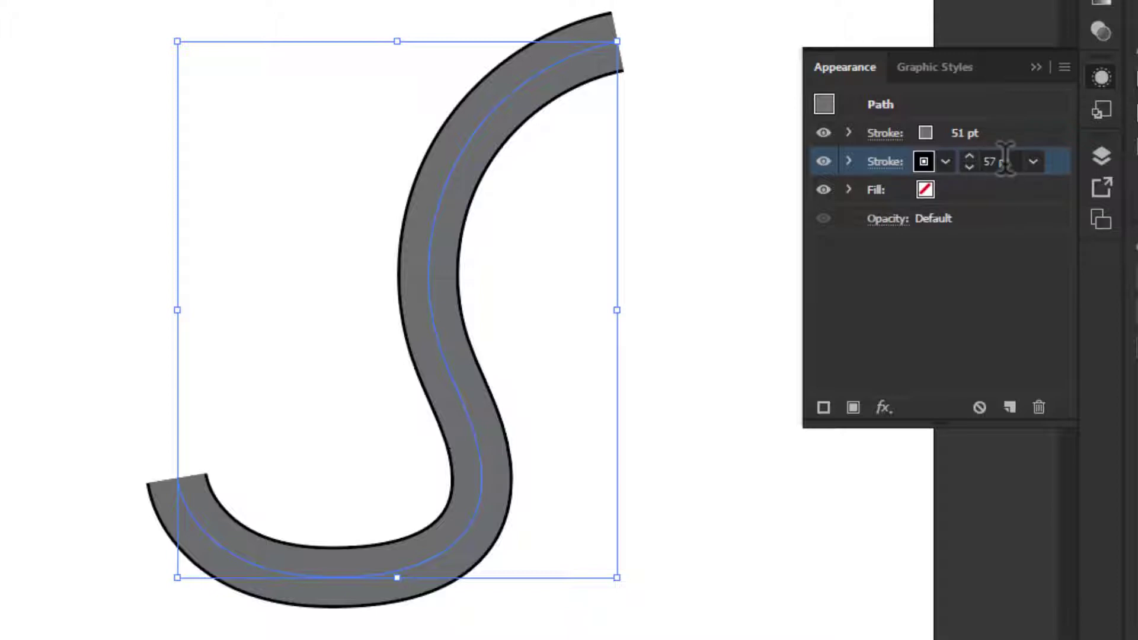
{"action": "scroll", "coordinate": [1006, 157], "scroll_direction": "up", "scroll_amount": 1}
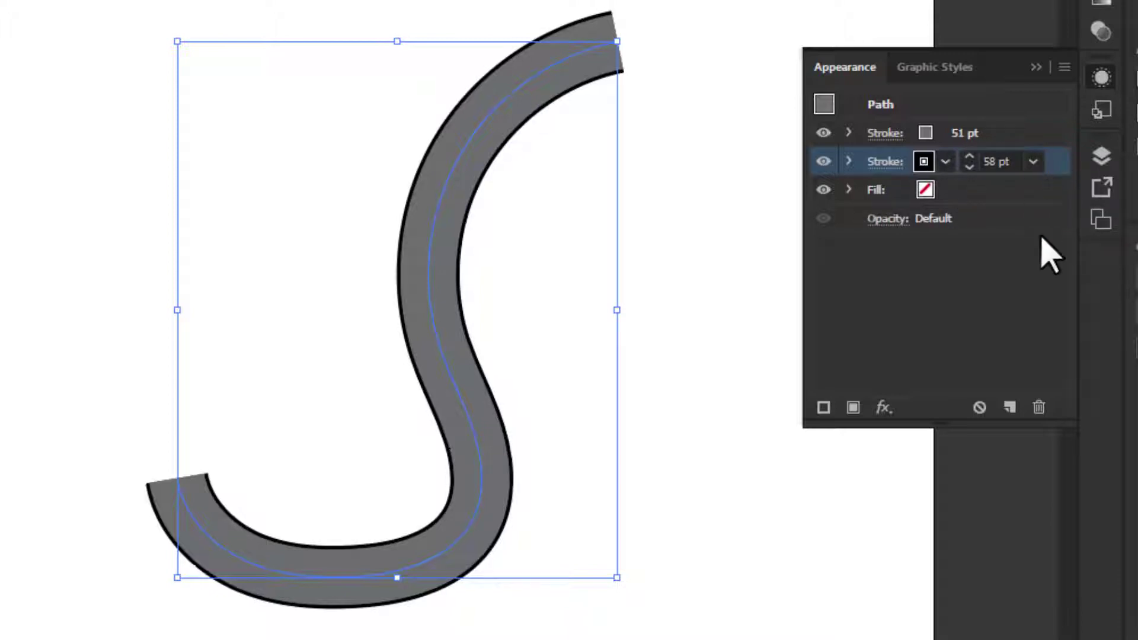
- Duplicate the curve's black stroke and colour the lower copy bright yellow
{"action": "left_click", "coordinate": [1009, 408]}
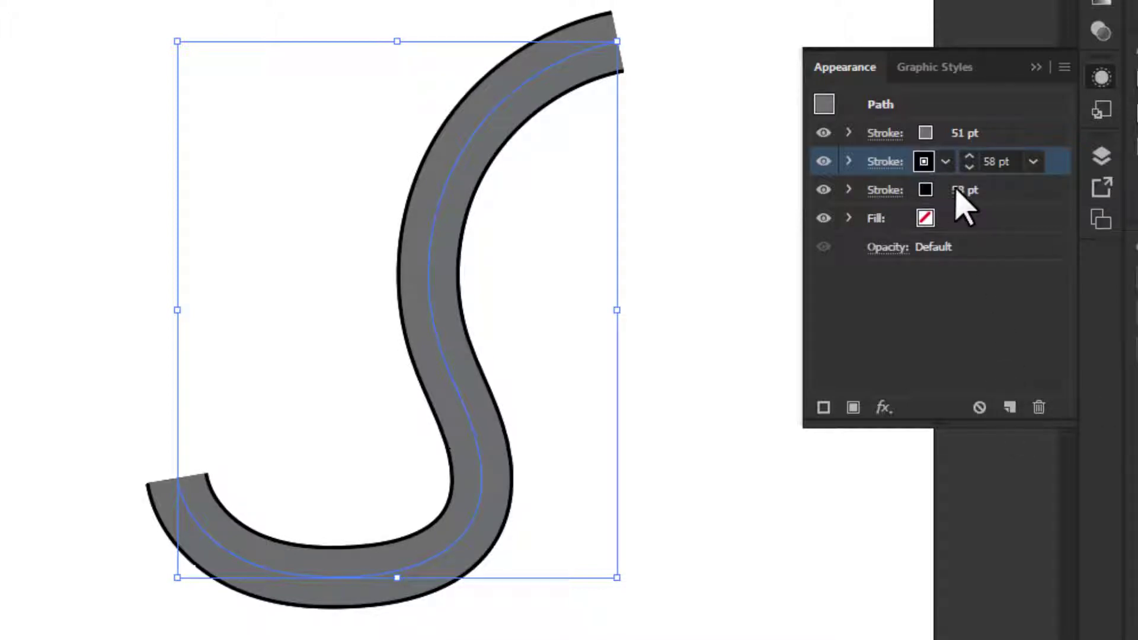
{"action": "left_click", "coordinate": [1017, 193]}
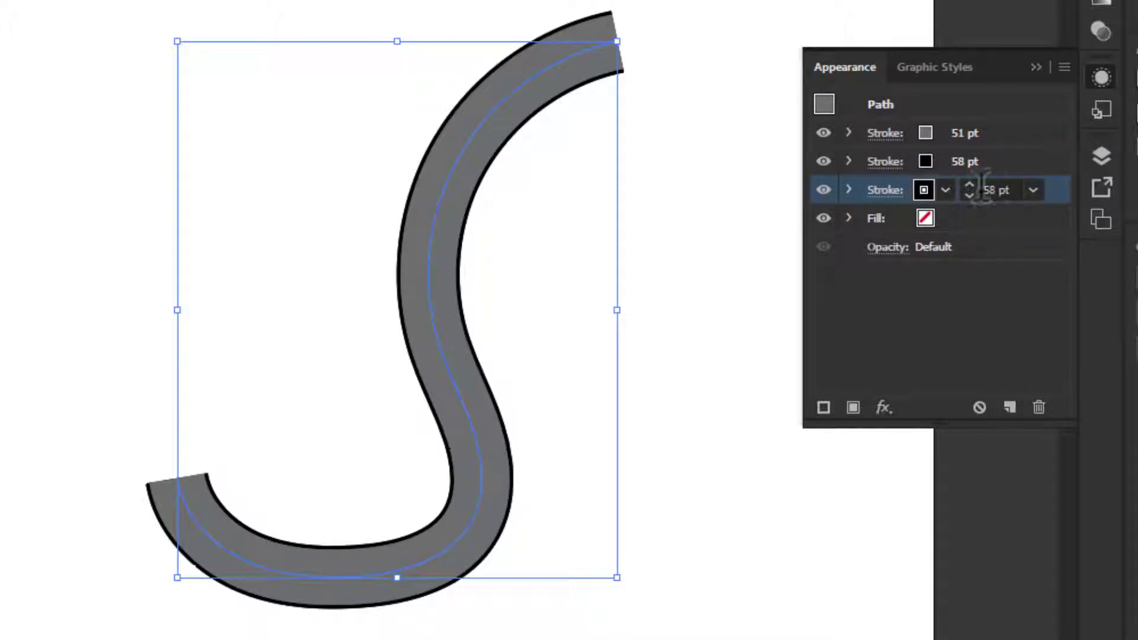
{"action": "left_click", "coordinate": [929, 194]}
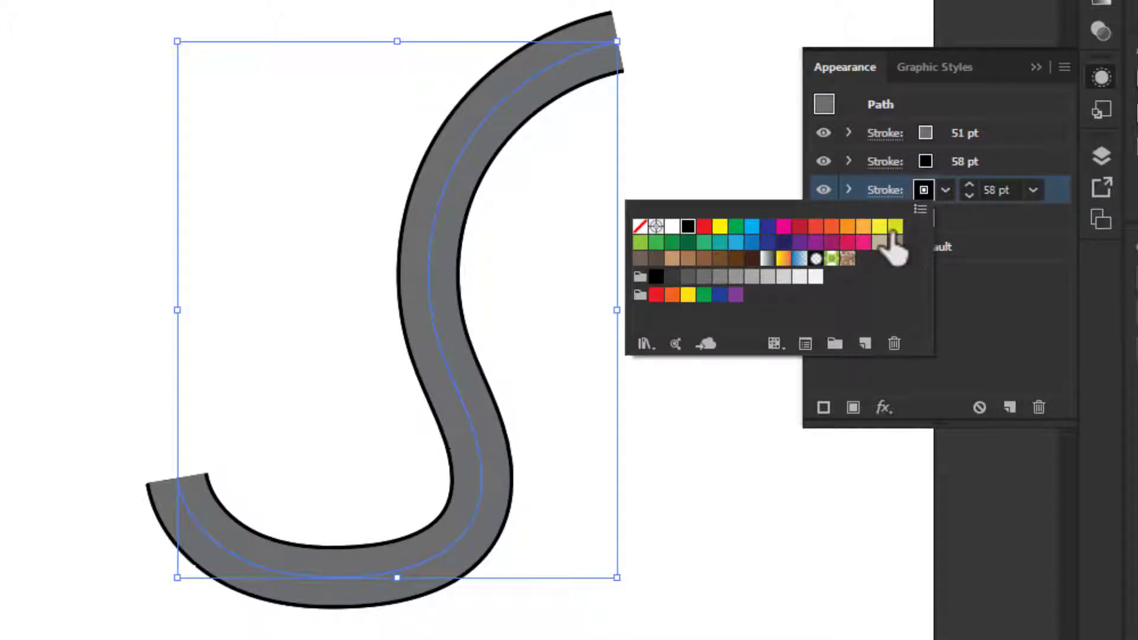
{"action": "left_click", "coordinate": [894, 230]}
{"action": "left_click", "coordinate": [723, 227]}
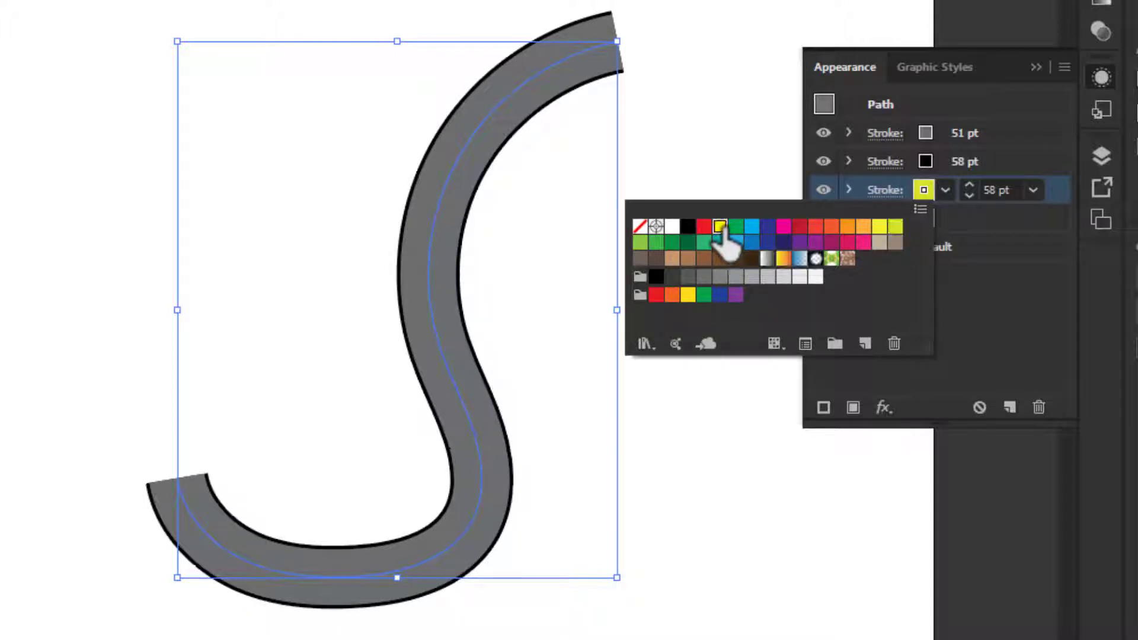
- Move the yellow stroke above the grey and black strokes, set its weight to 3 pt and deselect the curve
{"action": "left_click", "coordinate": [1020, 305]}
{"action": "mouse_move", "coordinate": [1059, 190]}
{"action": "left_mouse_down"}
{"action": "mouse_move", "coordinate": [1046, 183]}
{"action": "mouse_move", "coordinate": [1039, 122]}
{"action": "mouse_move", "coordinate": [1040, 135]}
{"action": "left_mouse_up"}
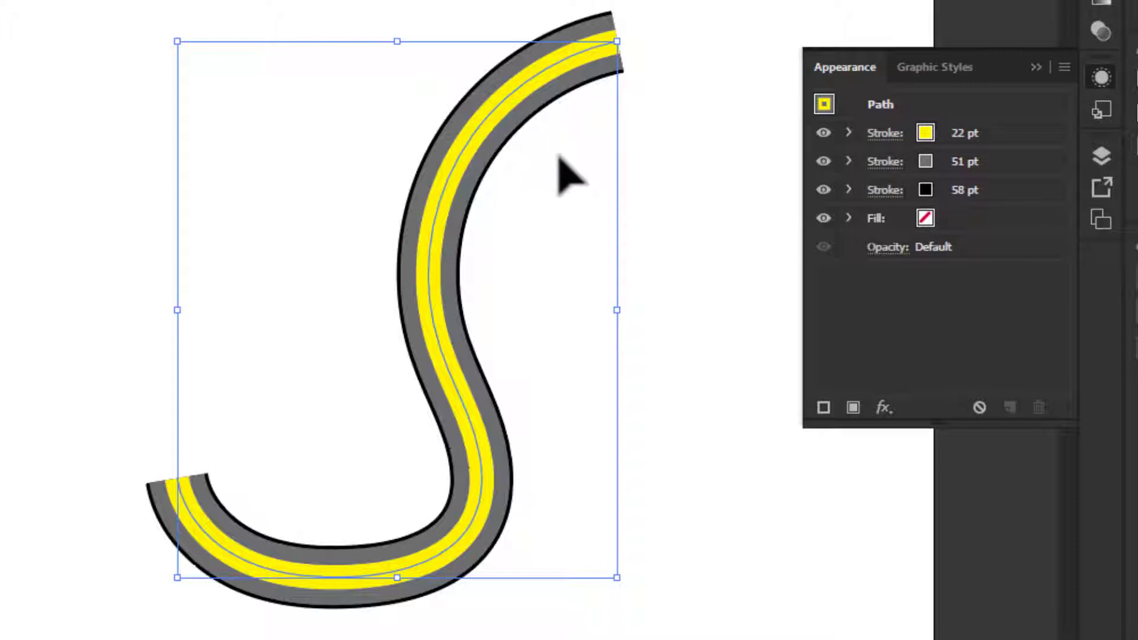
{"action": "left_click", "coordinate": [999, 132]}
{"action": "scroll", "coordinate": [1007, 125], "scroll_direction": "down", "scroll_amount": 19}
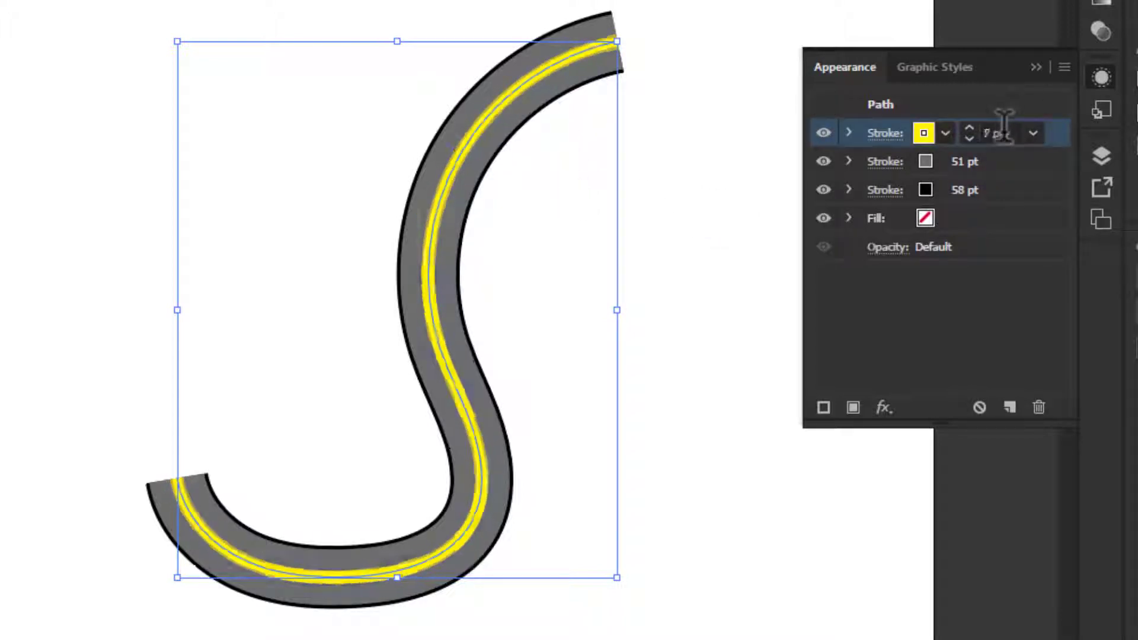
{"action": "left_click", "coordinate": [712, 492]}
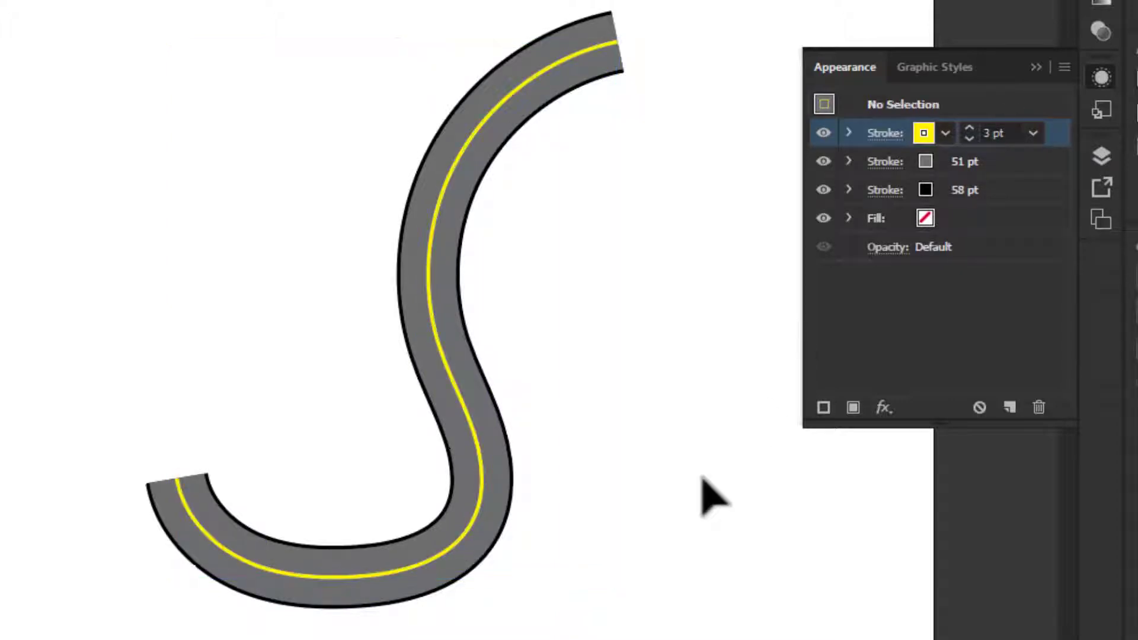
{"action": "scroll", "coordinate": [545, 474], "scroll_direction": "down", "scroll_amount": 1}
{"action": "scroll", "coordinate": [546, 477], "scroll_direction": "down", "scroll_amount": 1}
{"action": "scroll", "coordinate": [546, 465], "scroll_direction": "up", "scroll_amount": 2}
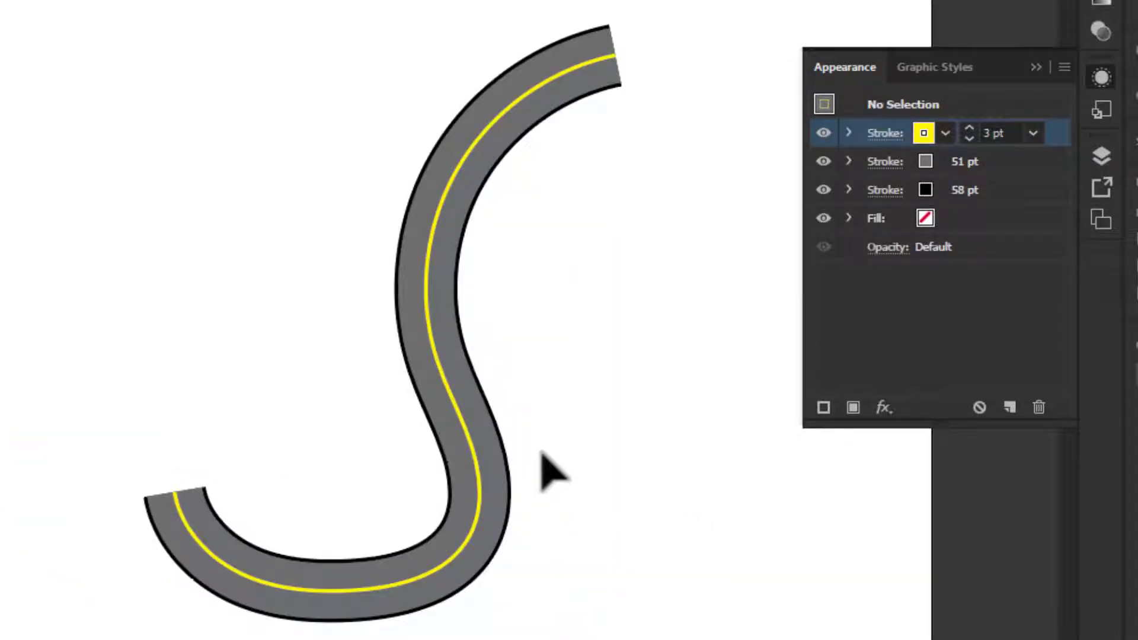
- Make the curve's yellow 3 pt stroke a dashed line using the stroke options and deselect the curve
{"action": "left_click", "coordinate": [422, 416]}
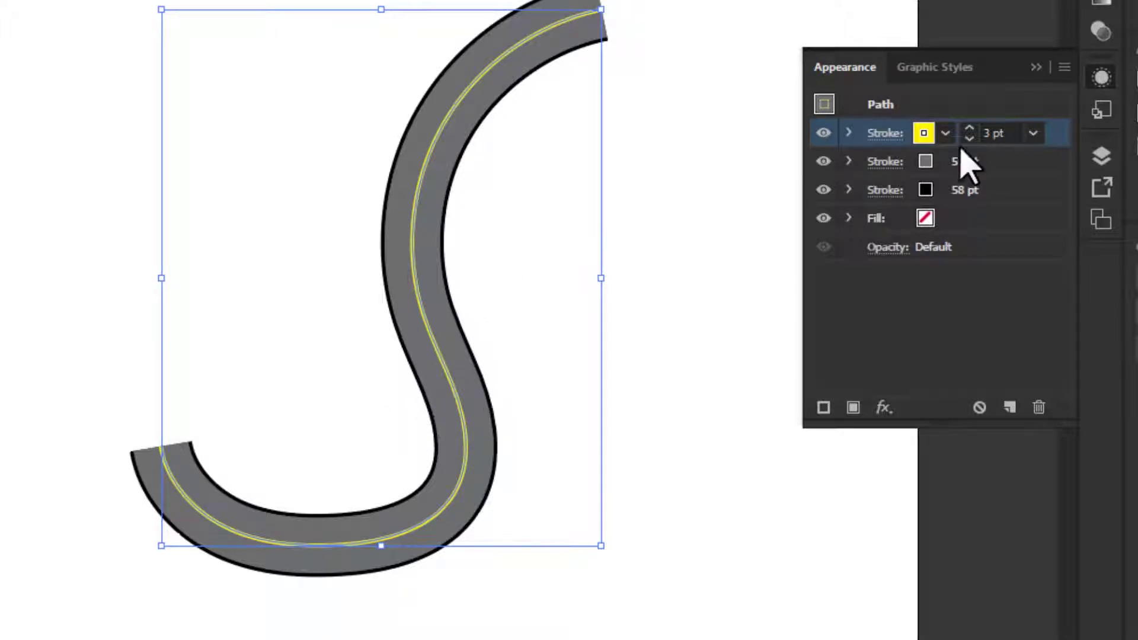
{"action": "left_click", "coordinate": [887, 135]}
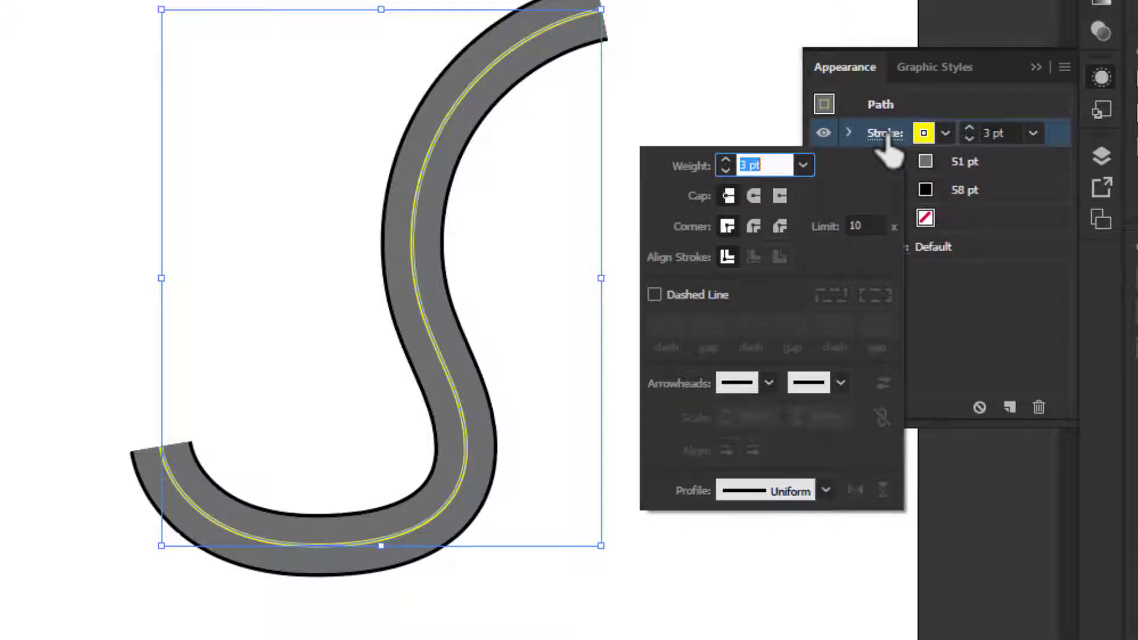
{"action": "left_click", "coordinate": [655, 294]}
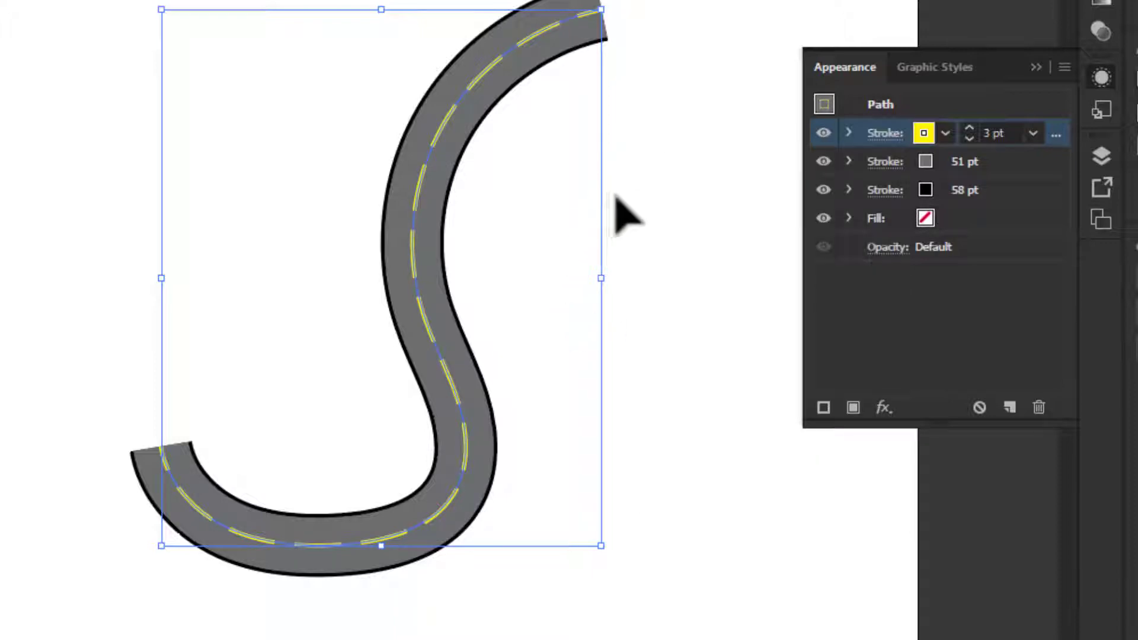
{"action": "left_click", "coordinate": [656, 212]}
{"action": "scroll", "coordinate": [576, 339], "scroll_direction": "down", "scroll_amount": 1}
{"action": "scroll", "coordinate": [575, 338], "scroll_direction": "up", "scroll_amount": 1}
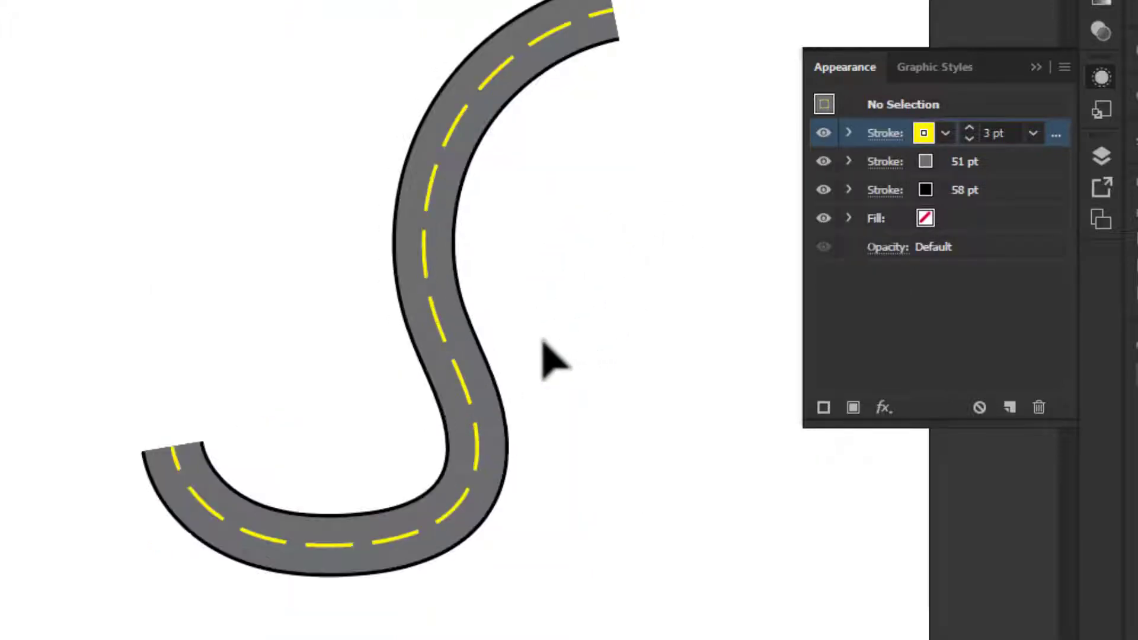
- Examine the road curve's dashed centre line and black edges up close, and the whole artboard with the star
{"action": "left_click_drag", "start_coordinate": [605, 316], "coordinate": [521, 313]}
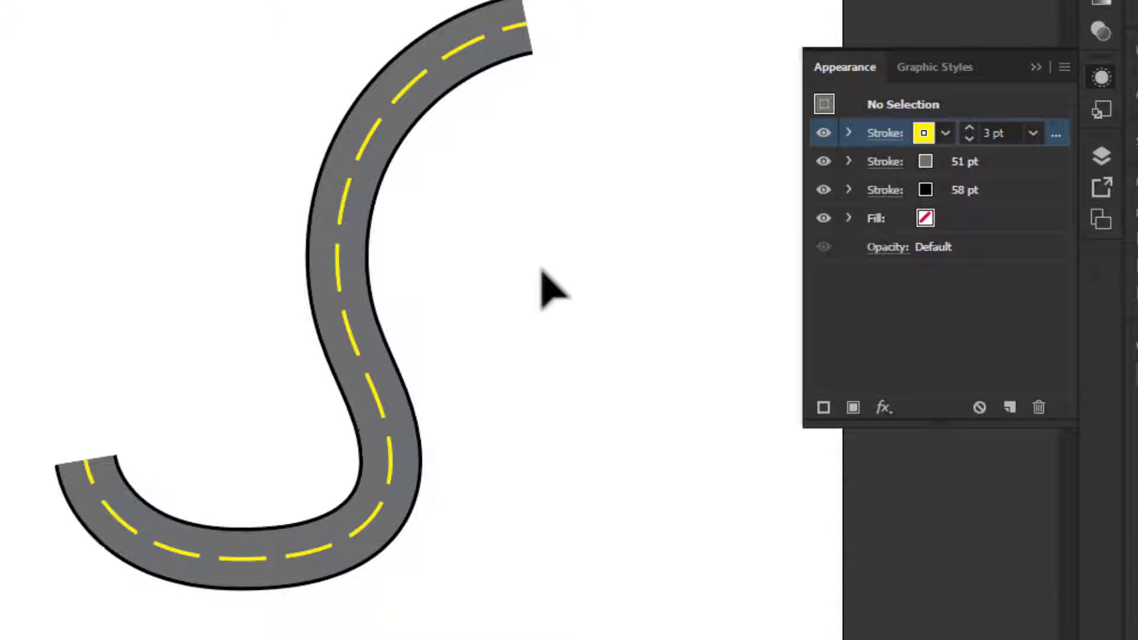
{"action": "scroll", "coordinate": [320, 255], "scroll_direction": "up", "scroll_amount": 2}
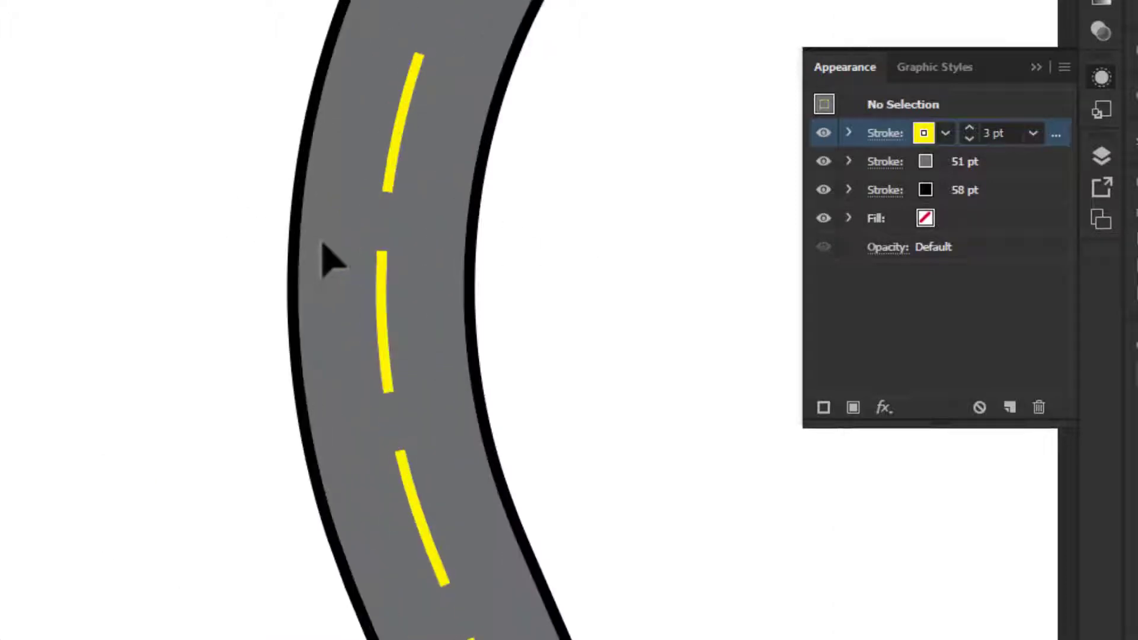
{"action": "scroll", "coordinate": [322, 241], "scroll_direction": "up", "scroll_amount": 1}
{"action": "scroll", "coordinate": [327, 242], "scroll_direction": "down", "scroll_amount": 5}
{"action": "left_click_drag", "start_coordinate": [467, 263], "coordinate": [498, 302]}
{"action": "scroll", "coordinate": [431, 302], "scroll_direction": "up", "scroll_amount": 1}
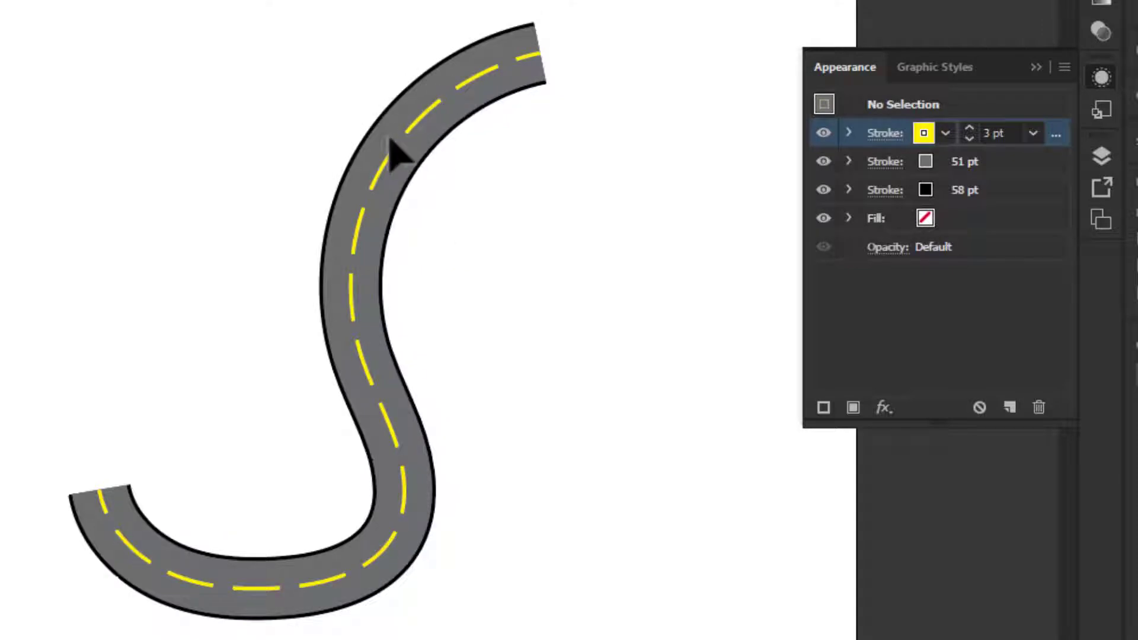
{"action": "scroll", "coordinate": [529, 287], "scroll_direction": "down", "scroll_amount": 1}
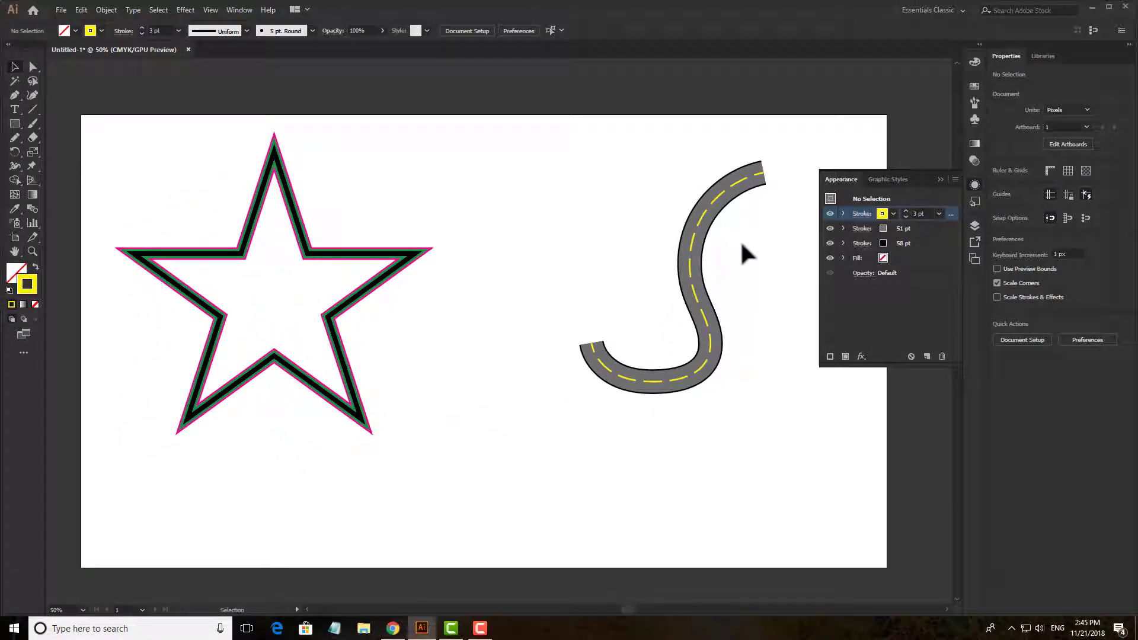
- Select the road curve briefly, deselect it and collapse the Appearance panel
{"action": "left_click", "coordinate": [681, 290]}
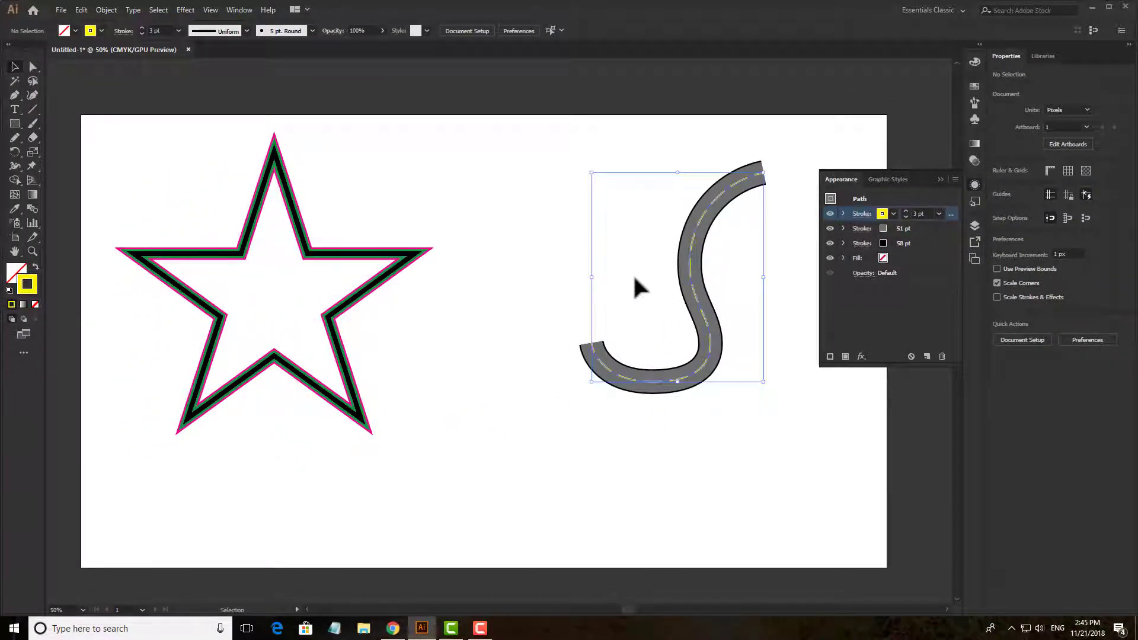
{"action": "left_click", "coordinate": [556, 237]}
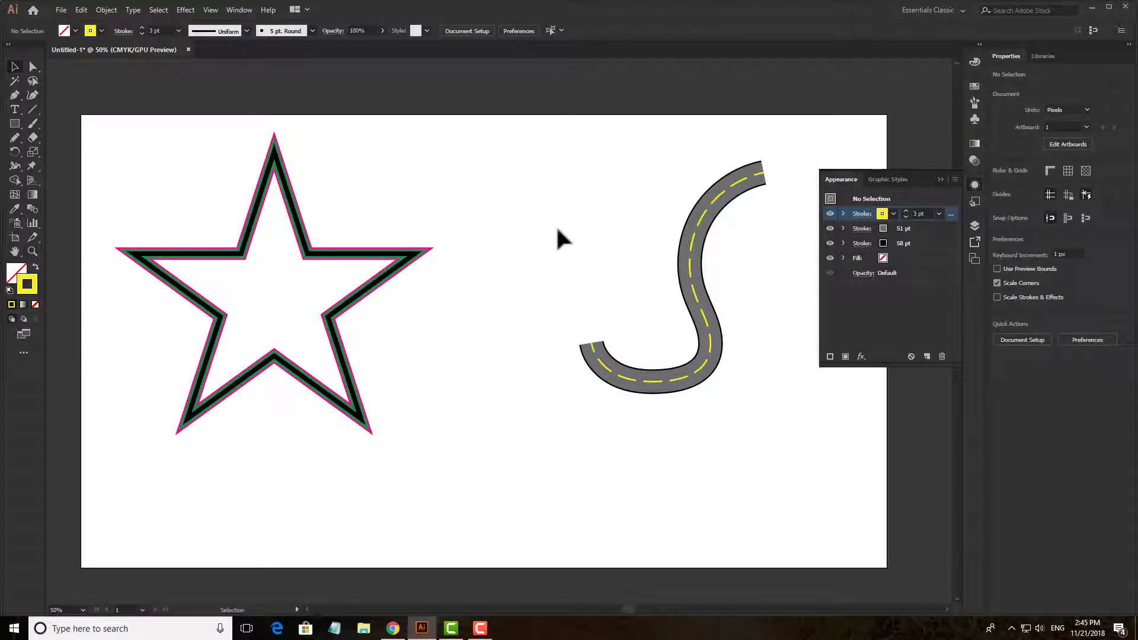
{"action": "left_click", "coordinate": [940, 179]}
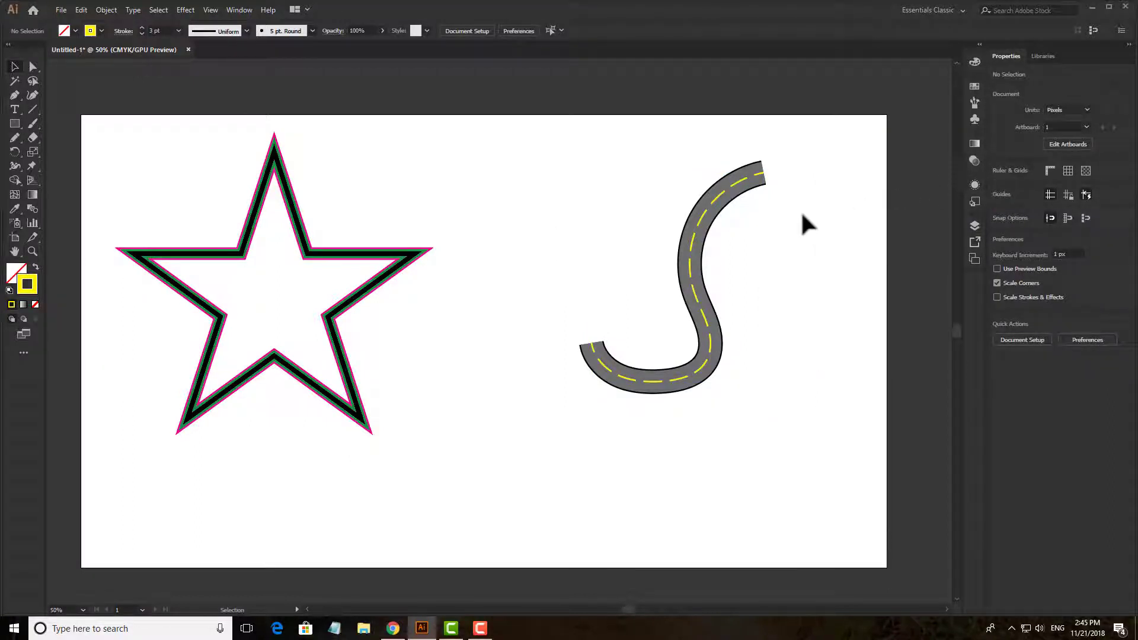